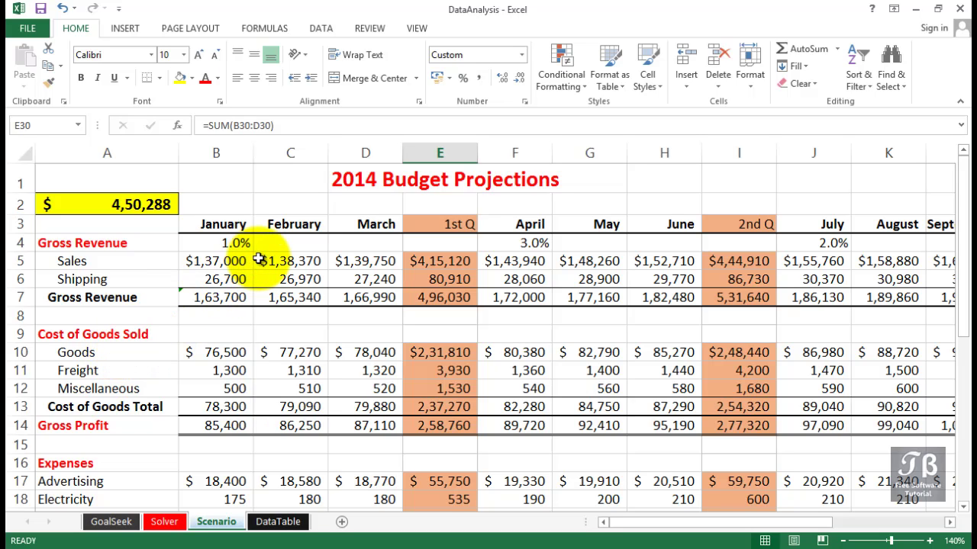
Step: Examine the formulas in the monthly Sales cells of row 5, from January through June
click(266, 260)
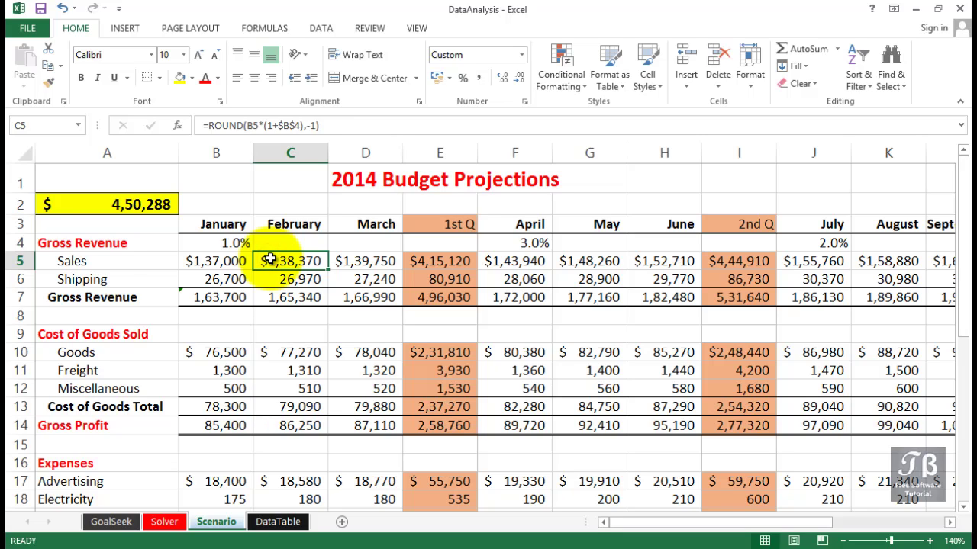
click(228, 258)
click(259, 260)
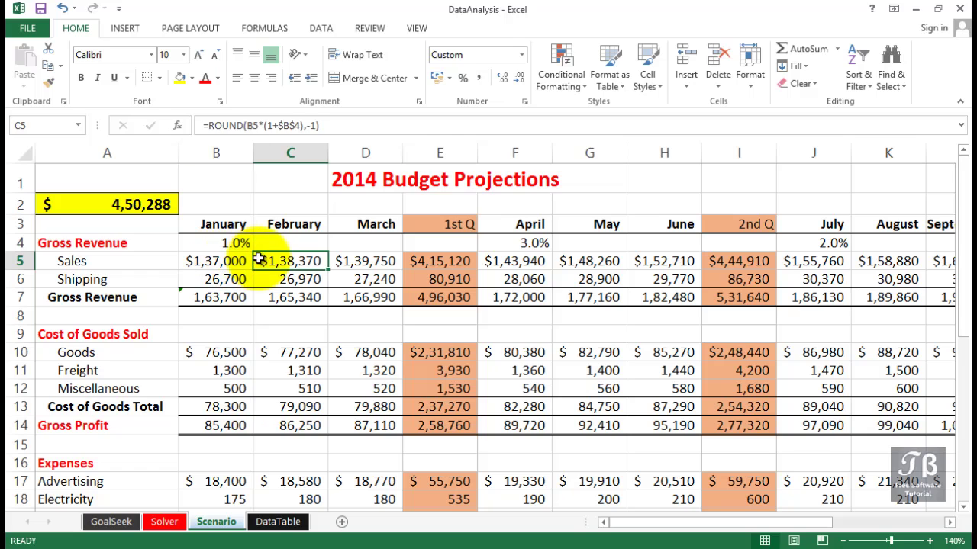
click(345, 261)
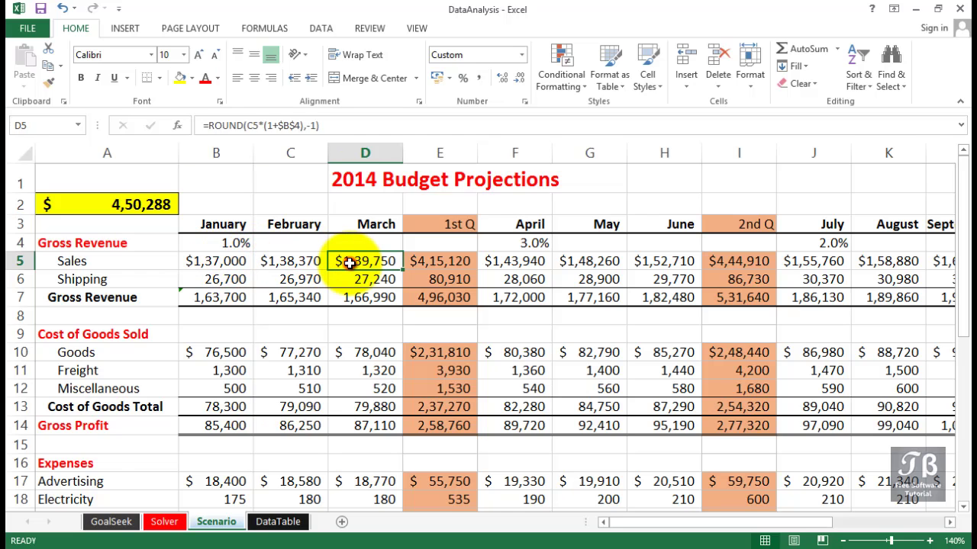
click(508, 261)
click(576, 261)
click(663, 263)
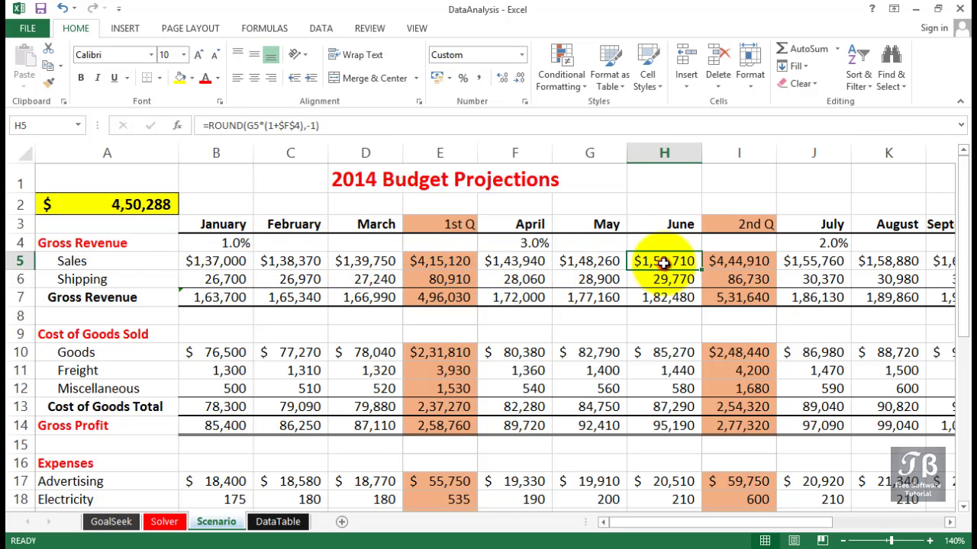
Step: Examine the January input cells for Sales in B5 and Goods in B10
click(221, 262)
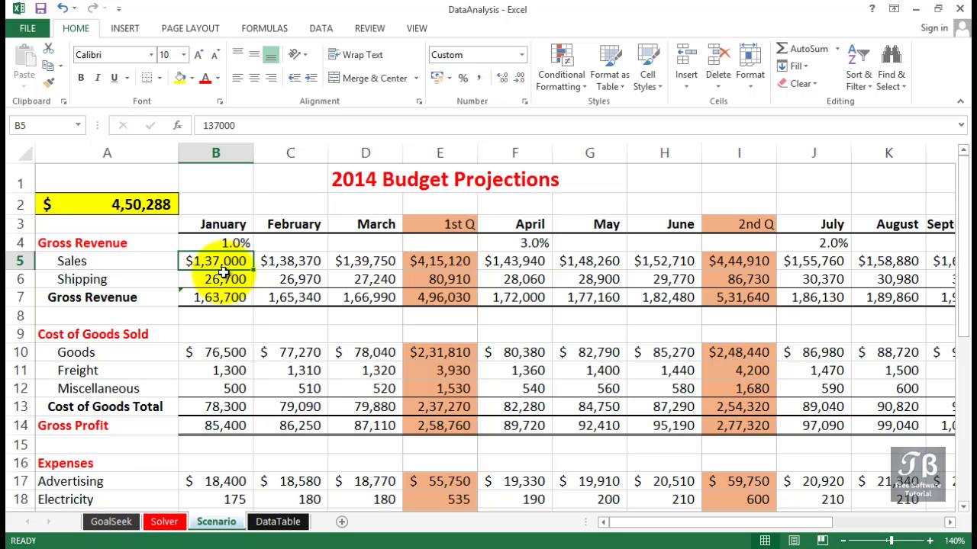
click(233, 352)
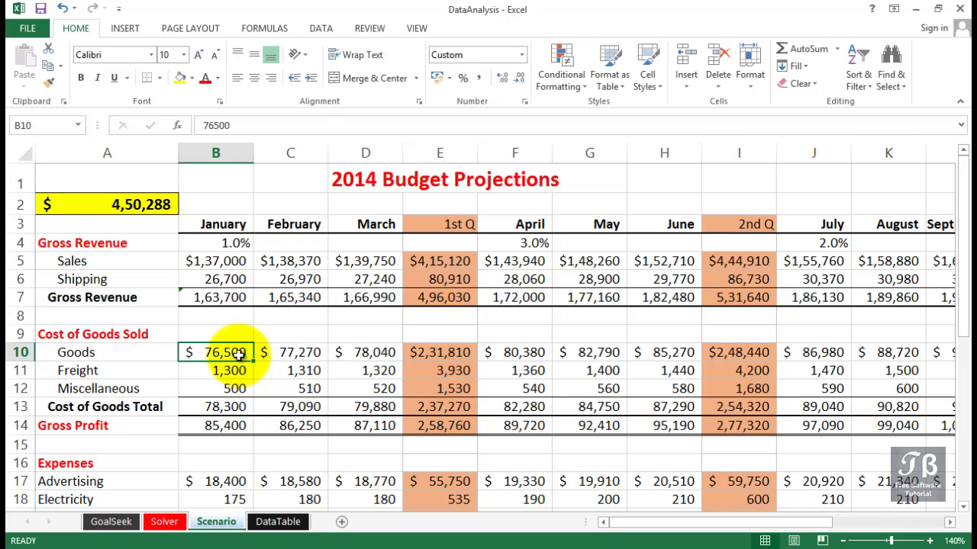
click(223, 263)
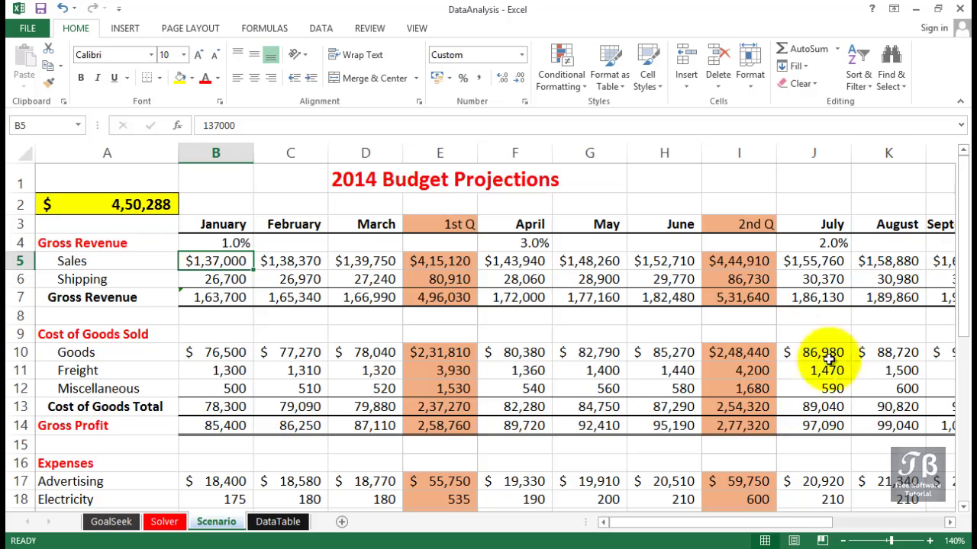
Step: Inspect the full-year bottom-line formula in R35 and the highlighted cell A2 that refers to it
drag(682, 523, 799, 527)
drag(967, 275, 968, 445)
click(907, 484)
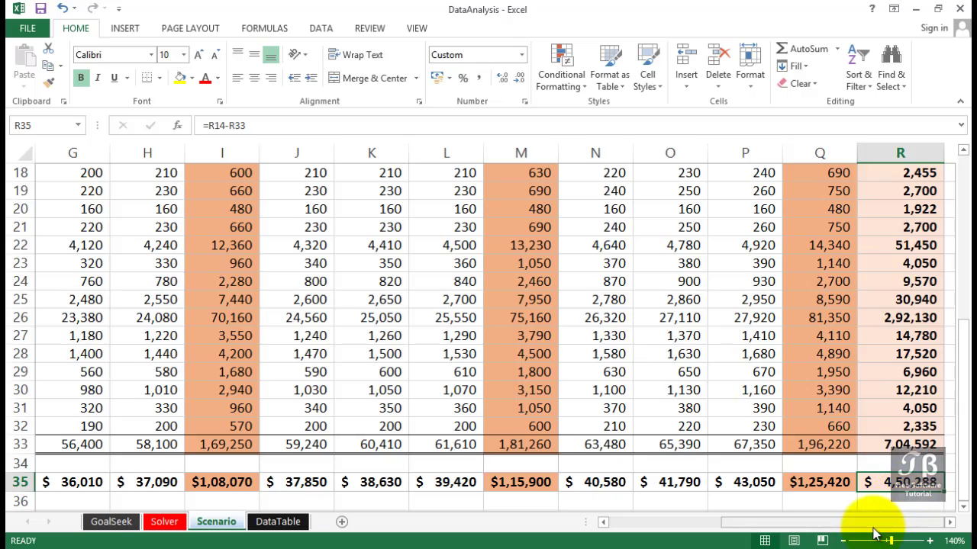
drag(865, 526, 677, 542)
drag(960, 395, 963, 188)
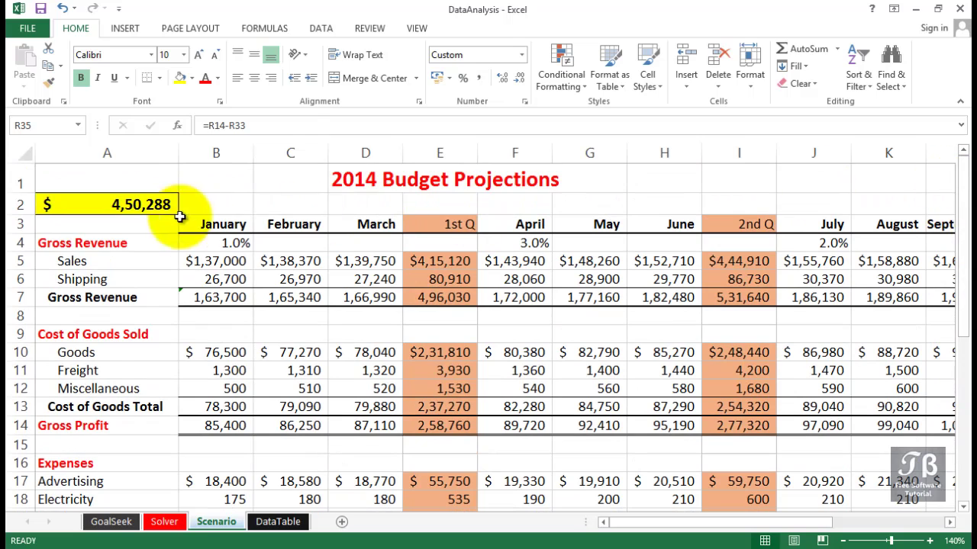
click(138, 208)
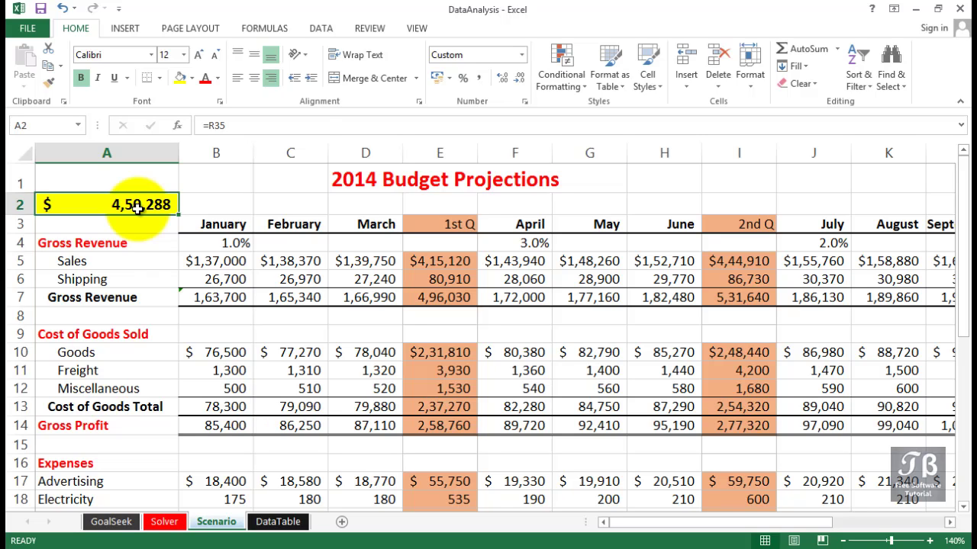
Step: Select cell B4 and open the Scenario Manager for the budget sheet
click(221, 246)
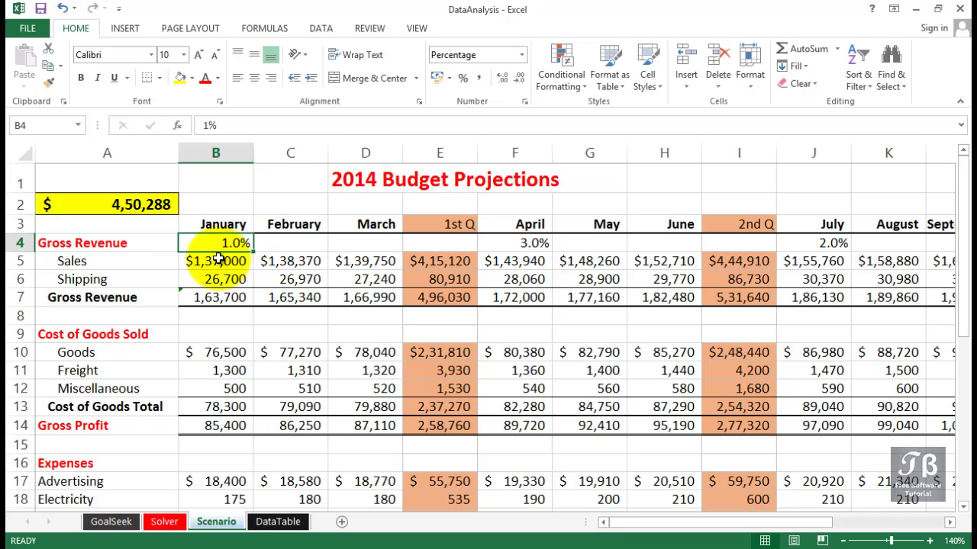
click(322, 28)
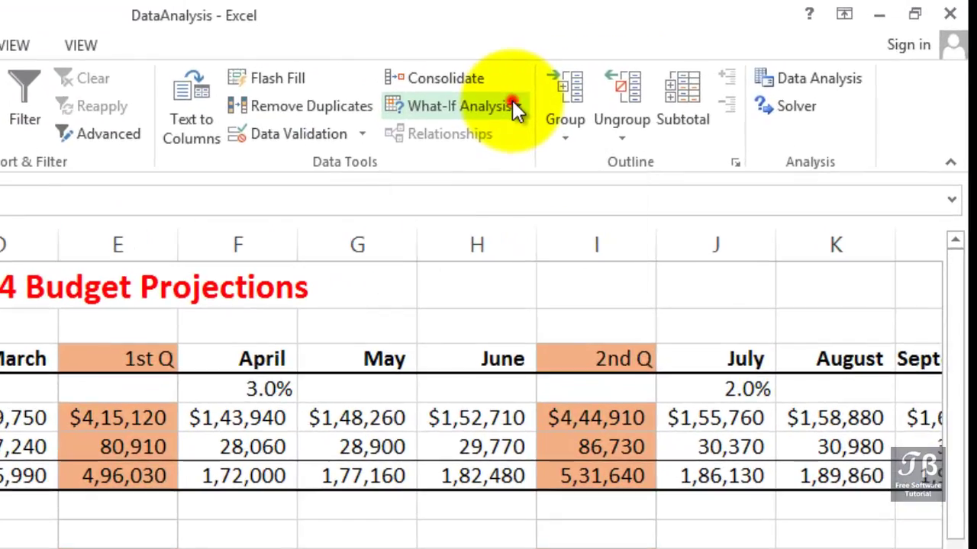
click(572, 93)
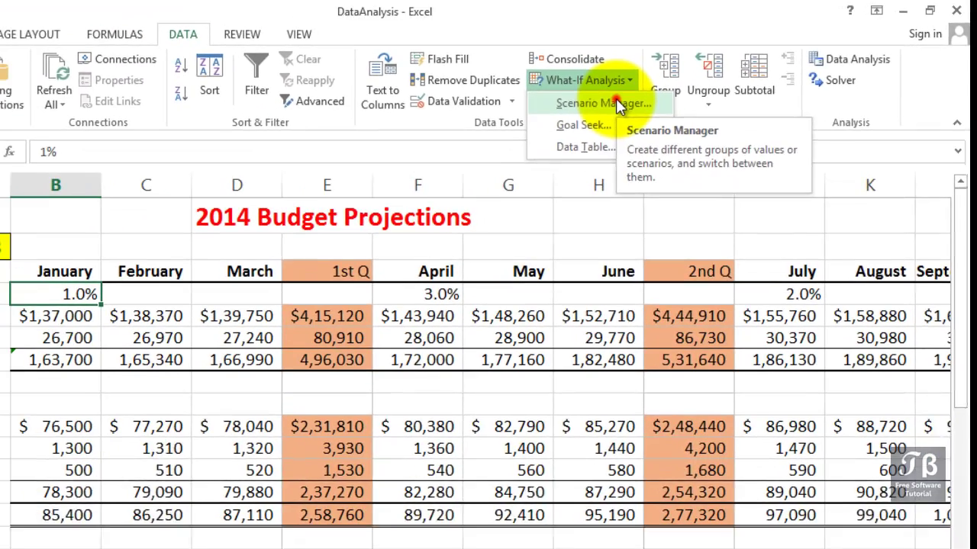
click(500, 138)
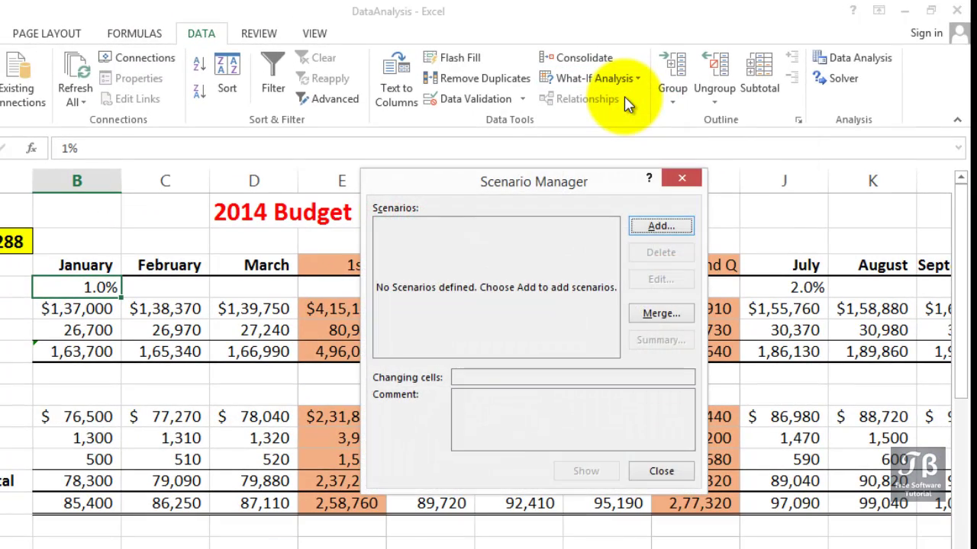
drag(460, 183, 469, 203)
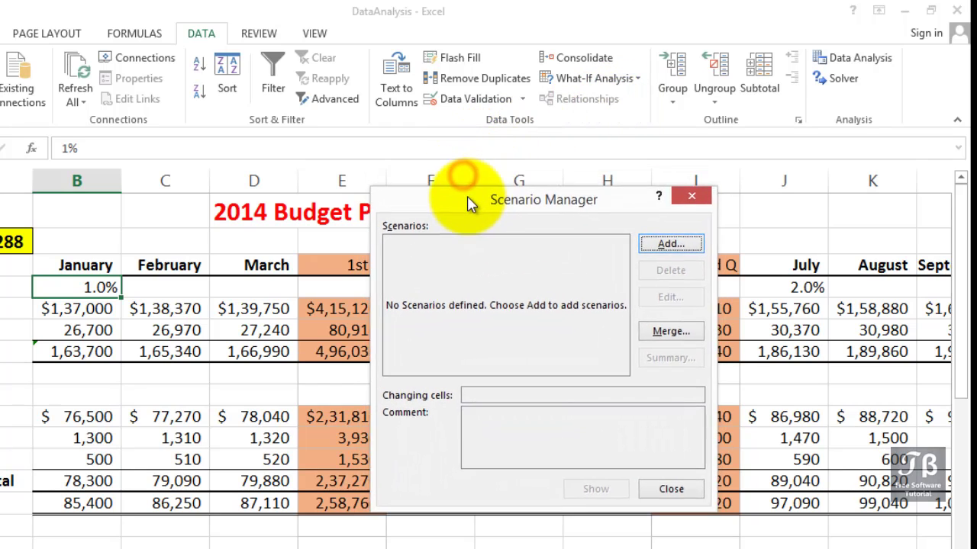
Step: Add a scenario named Normal with changing cells B5:B6 and B10, keeping their current sheet values
click(647, 246)
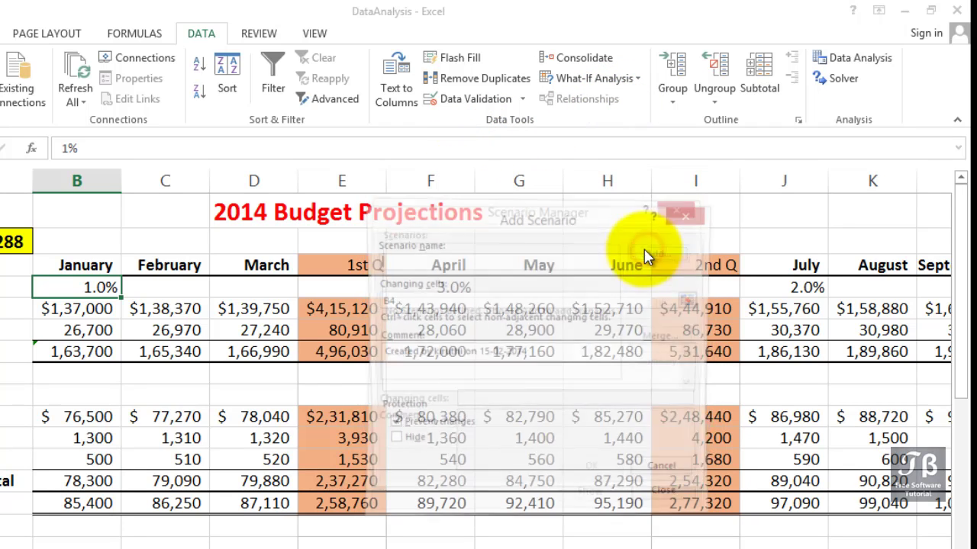
text(Normal)
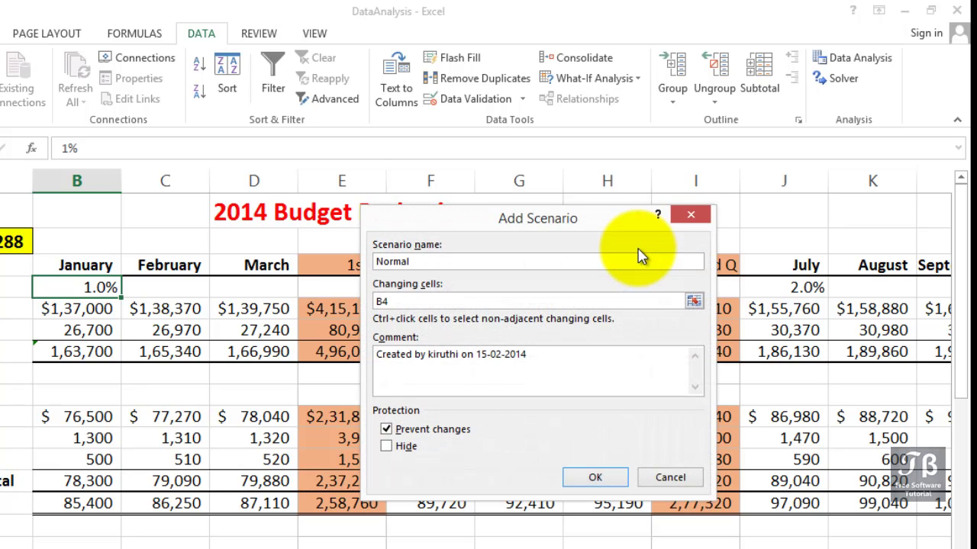
click(420, 303)
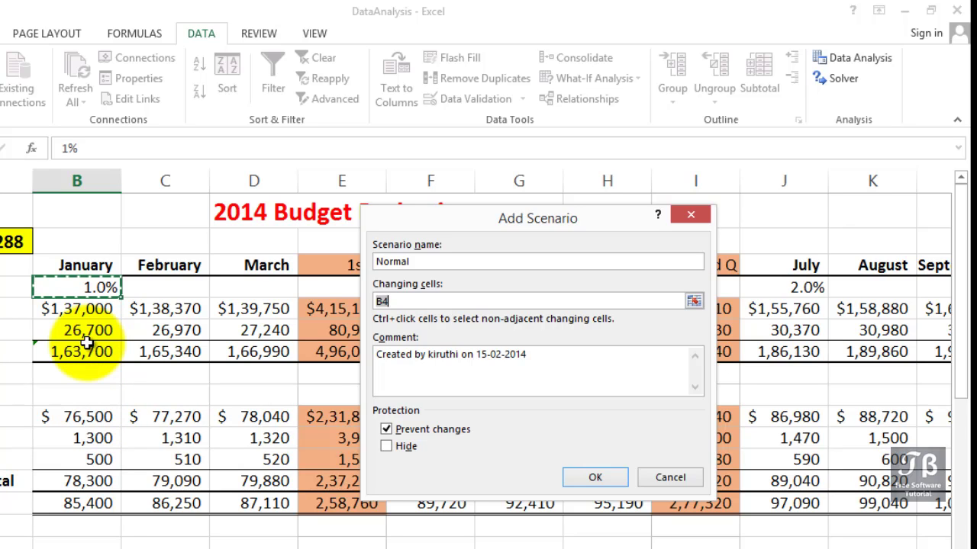
drag(77, 309, 76, 330)
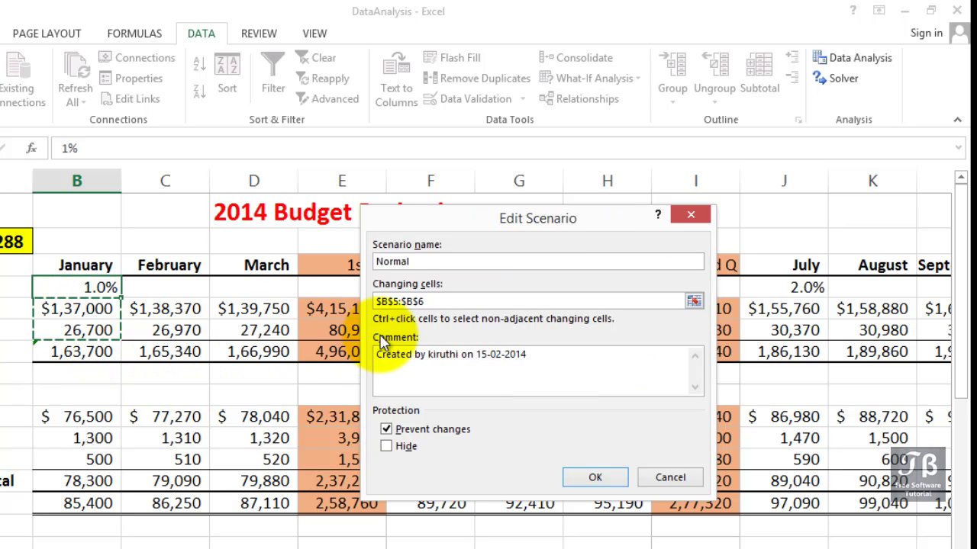
ctrl+click(85, 416)
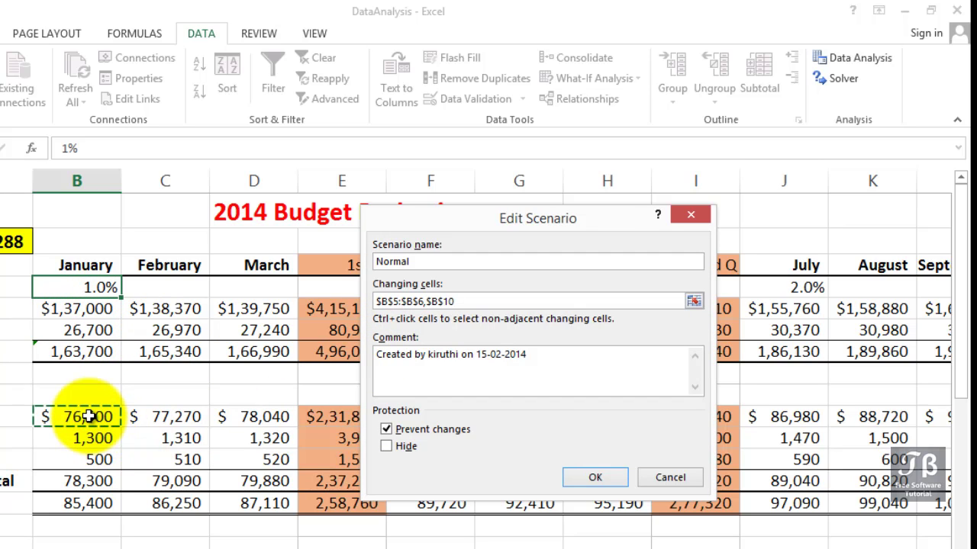
click(599, 480)
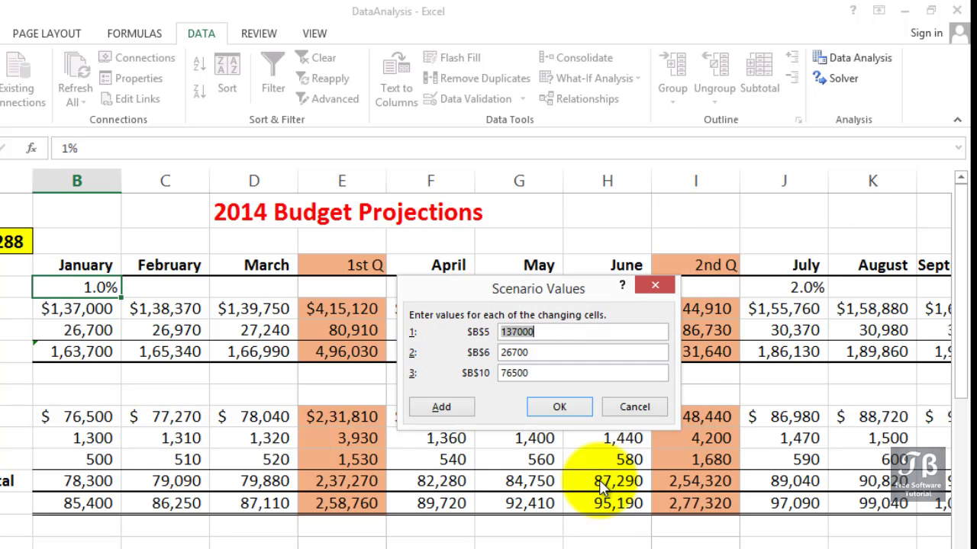
click(572, 406)
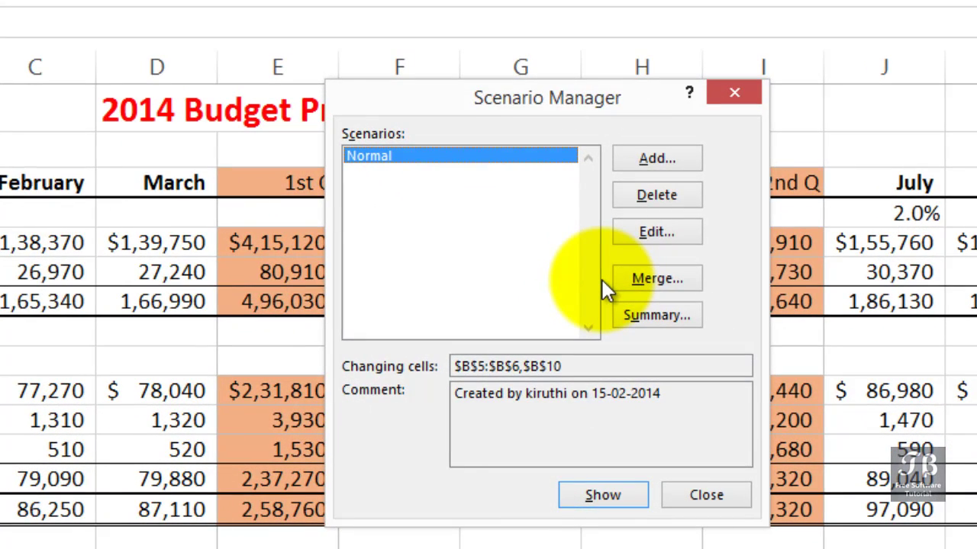
Step: Add a second scenario named Low Sales that uses the same changing cells, B5:B6 and B10
click(658, 166)
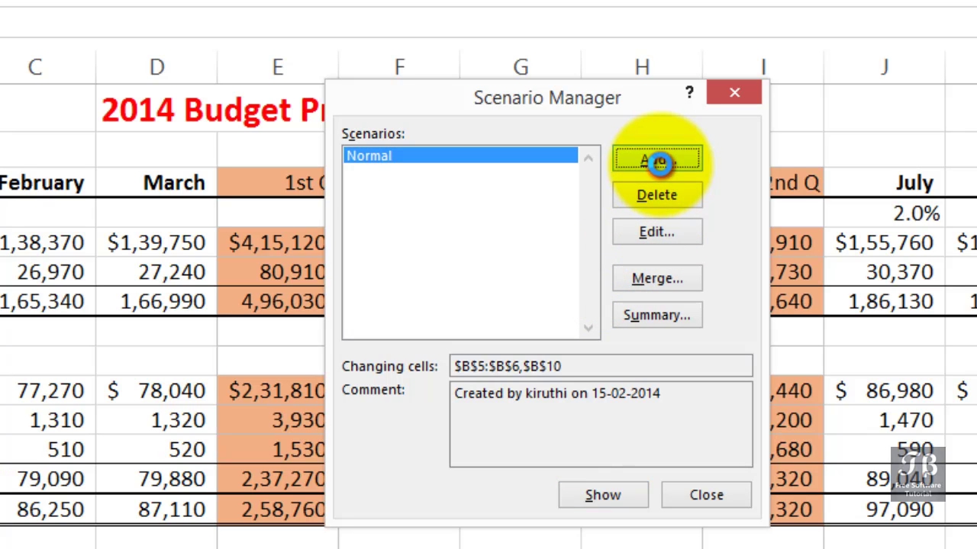
text(L)
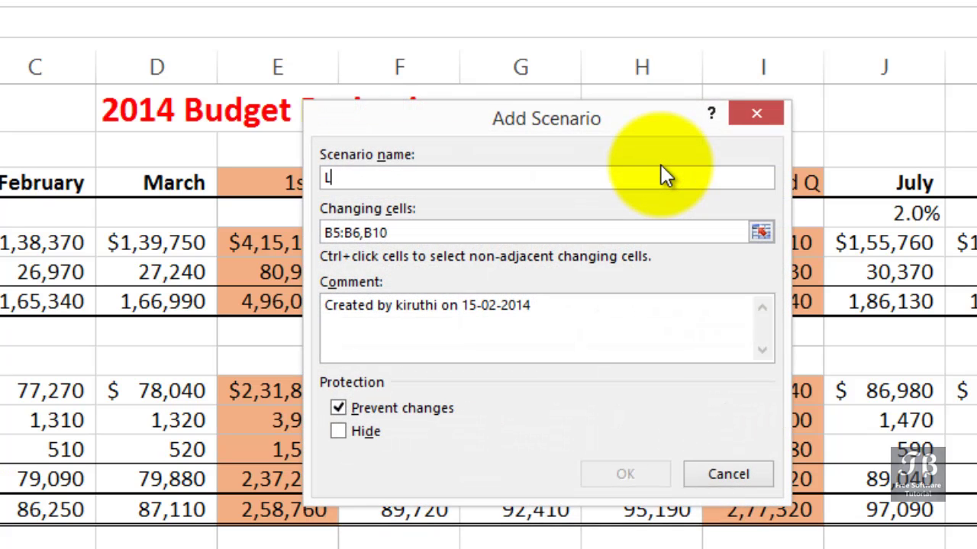
text(ow Sales)
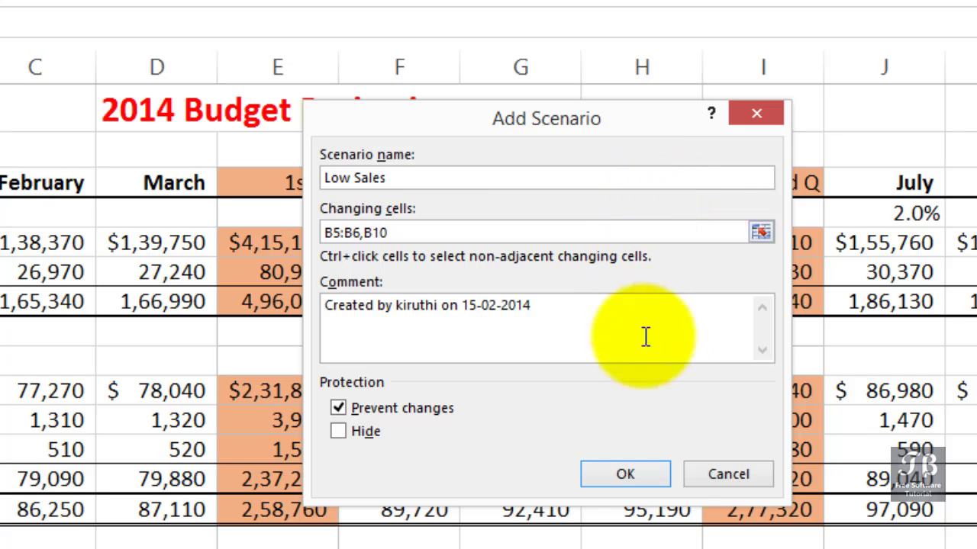
click(643, 475)
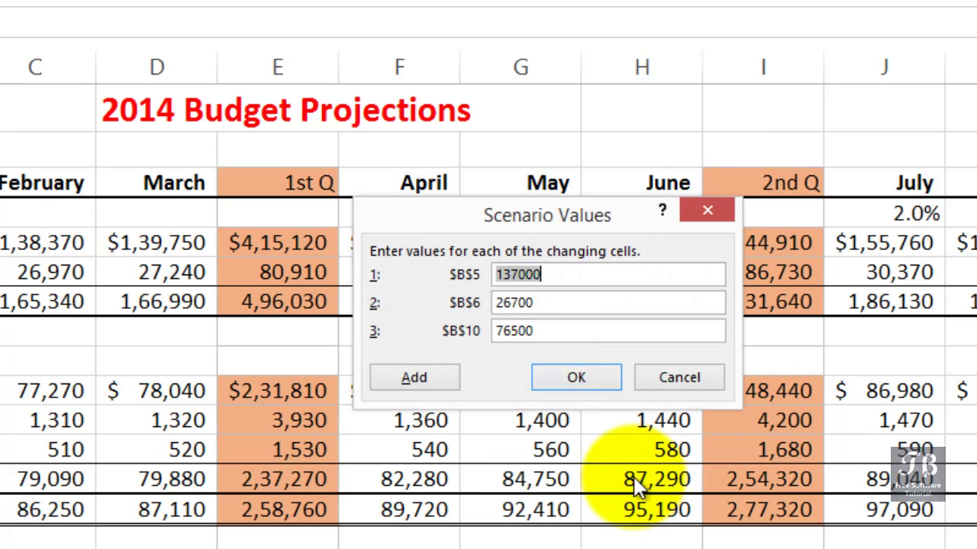
Step: Set the Low Sales scenario's value for B5 to 130000
click(535, 275)
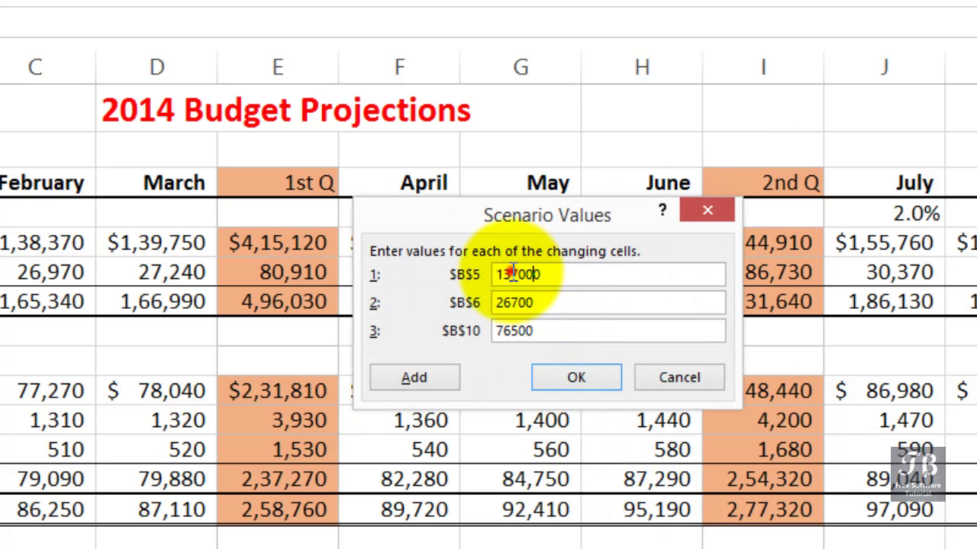
drag(516, 274, 551, 273)
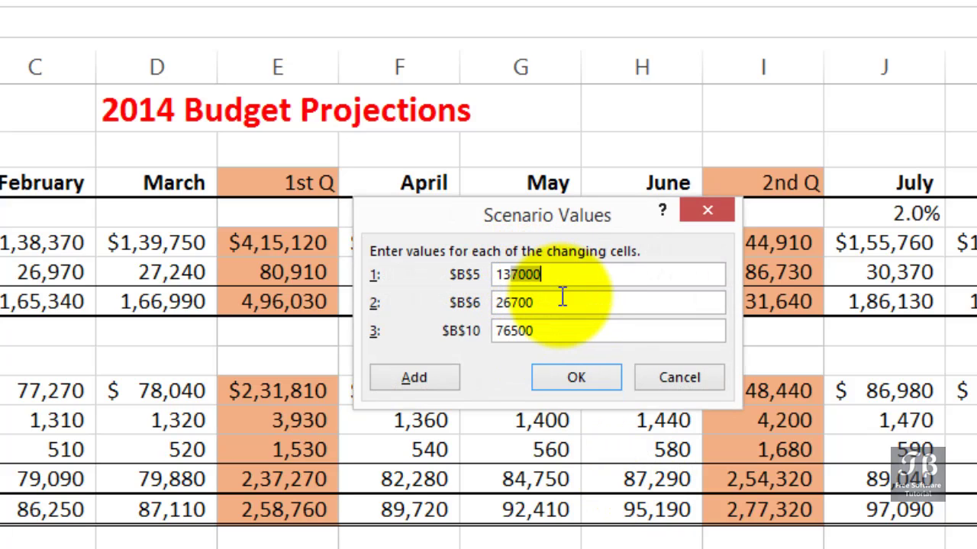
text(0000)
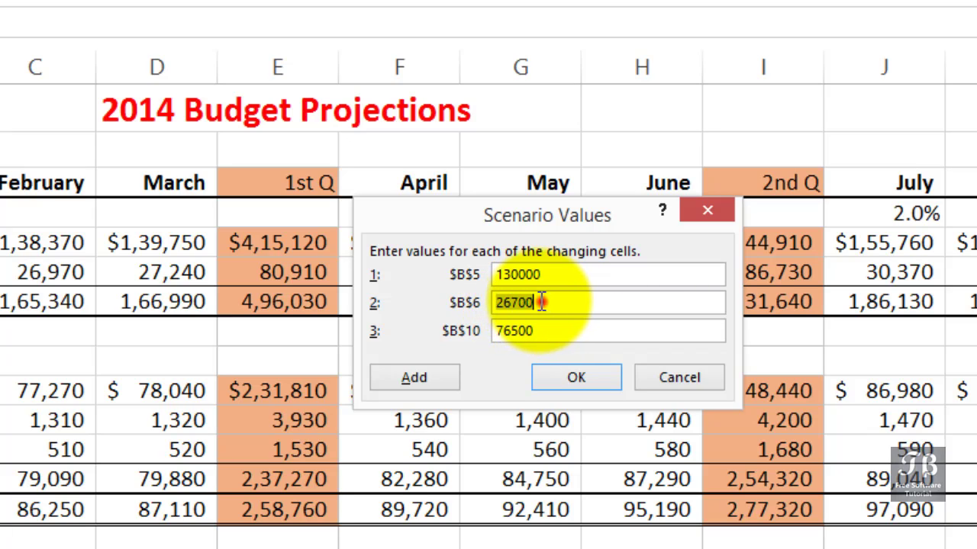
drag(539, 303, 504, 303)
click(515, 303)
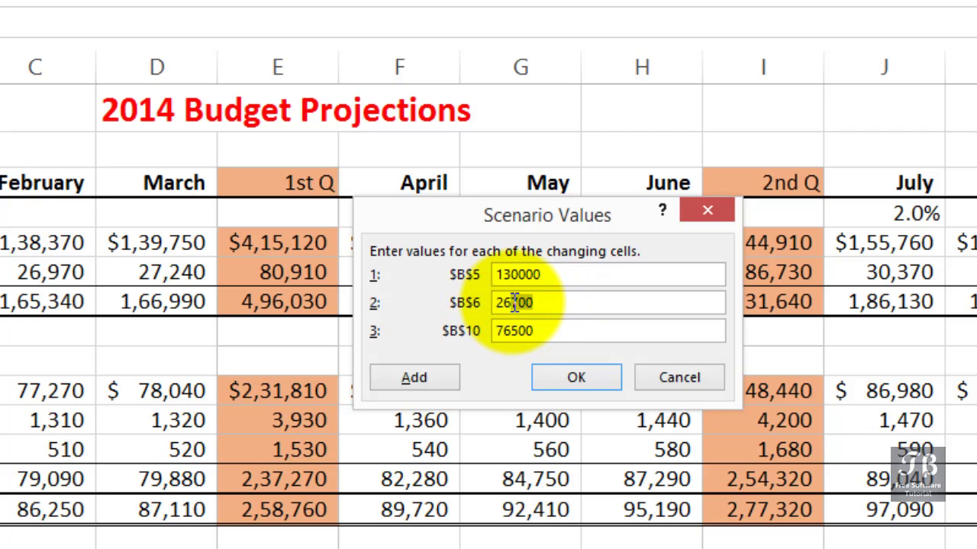
key(Delete)
key(Delete)
key(Delete)
text(500)
click(510, 303)
text(0)
Step: Set the Low Sales value for B6 to 25000, keep B10 as is, and apply the scenario to the sheet
drag(554, 303, 453, 303)
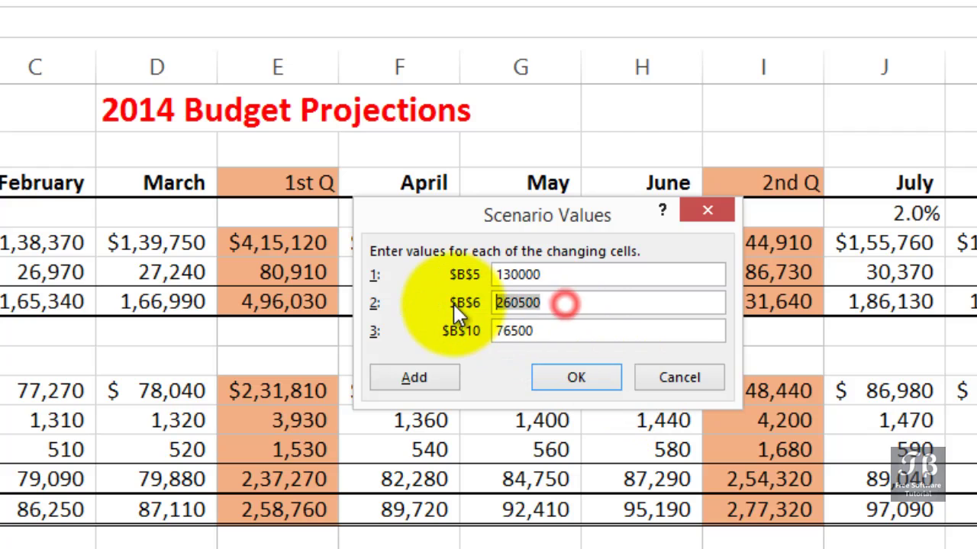
text(25000)
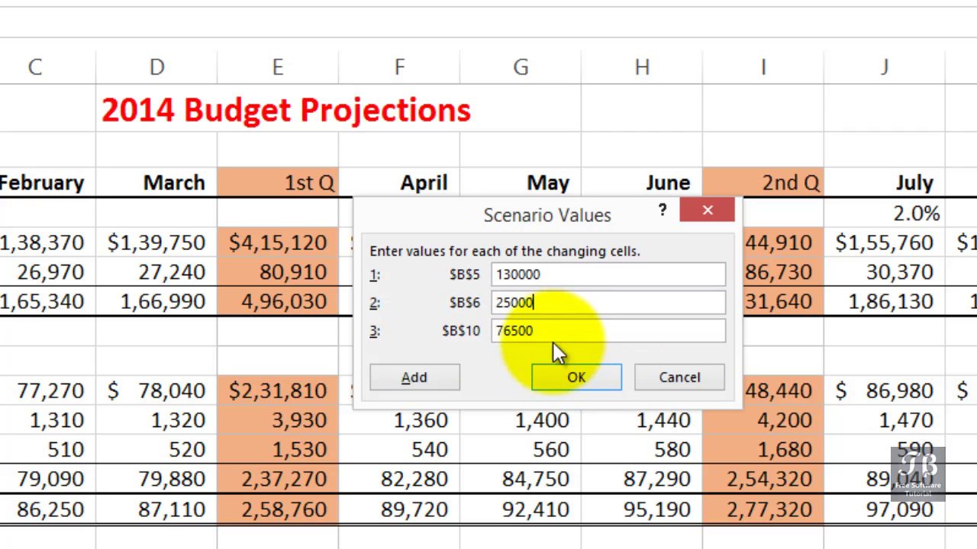
drag(545, 329, 469, 329)
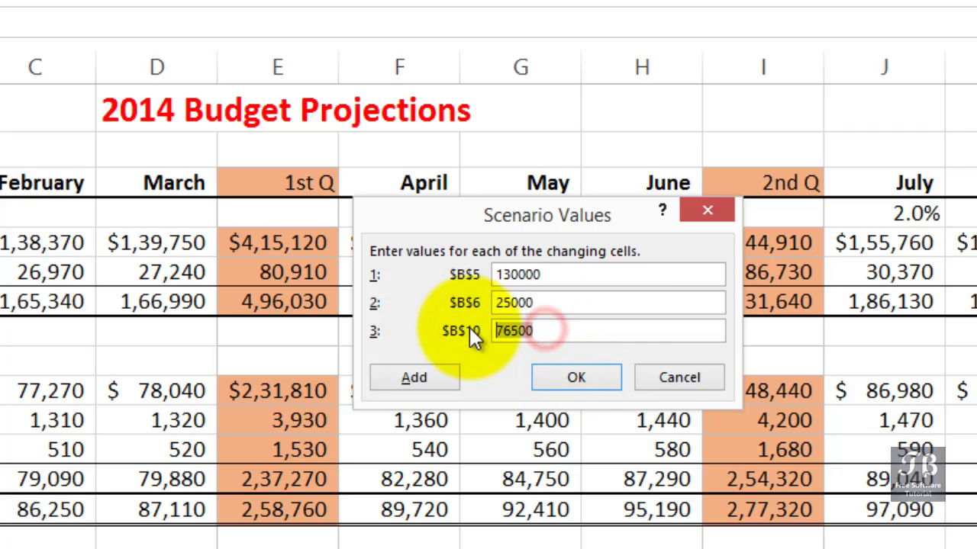
click(584, 389)
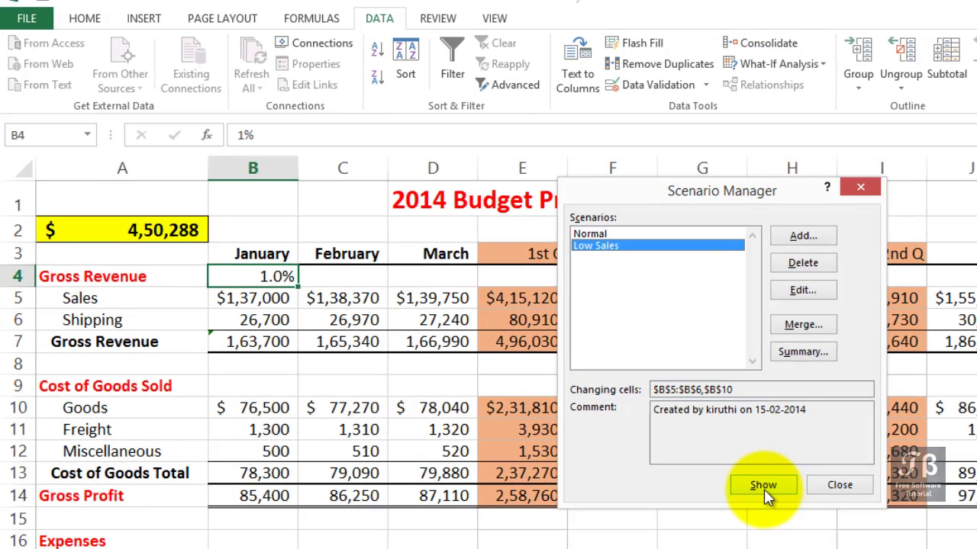
click(764, 489)
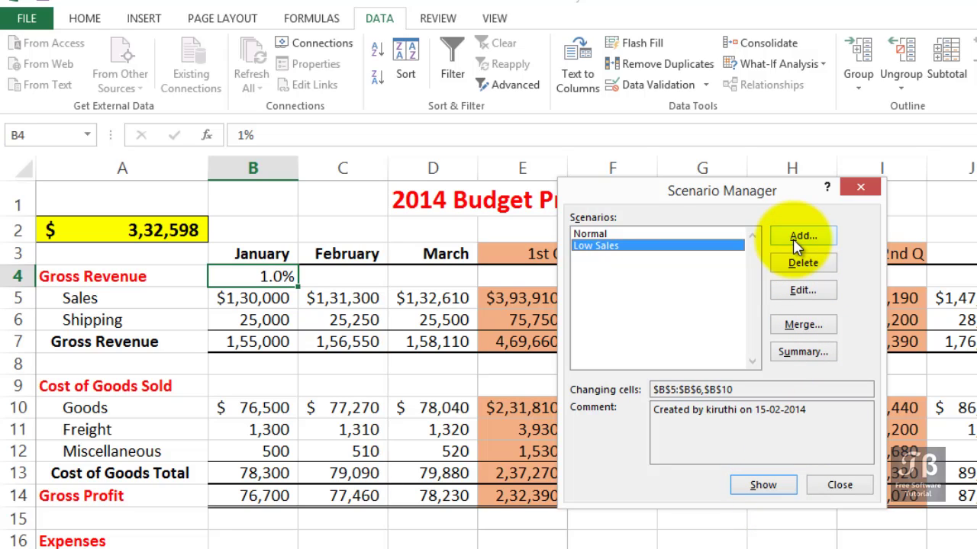
Step: Apply the Normal scenario to the sheet and add a third scenario named High Sales with changing cells B5:B6 and B10
click(611, 233)
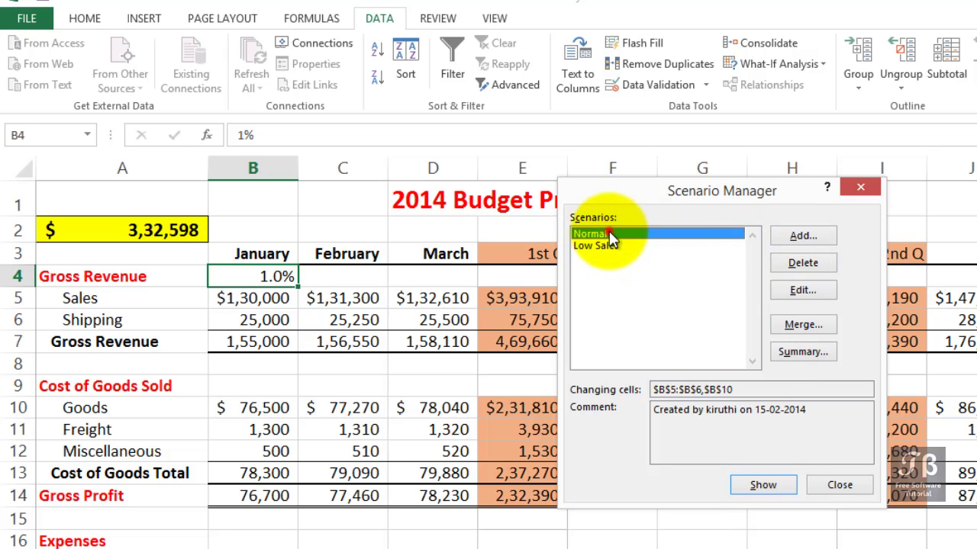
click(753, 485)
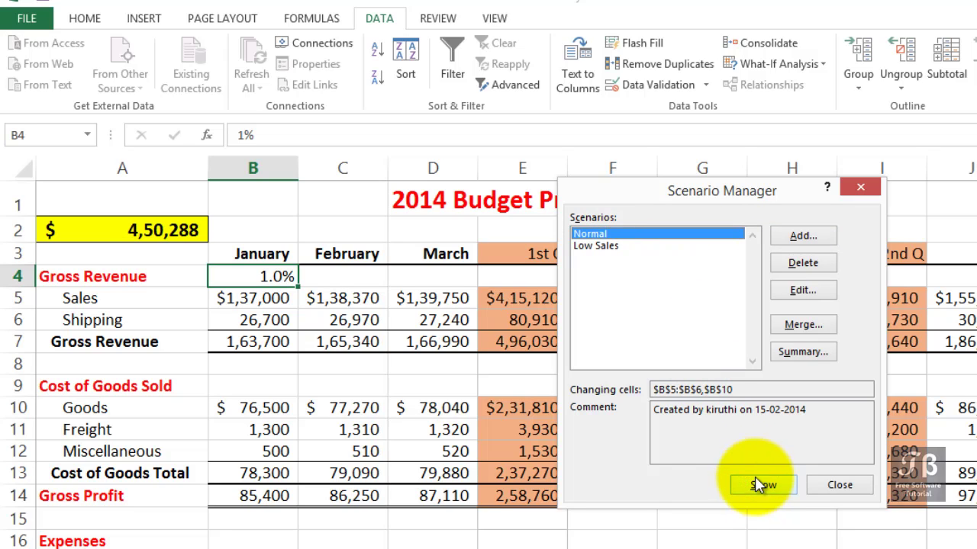
click(793, 241)
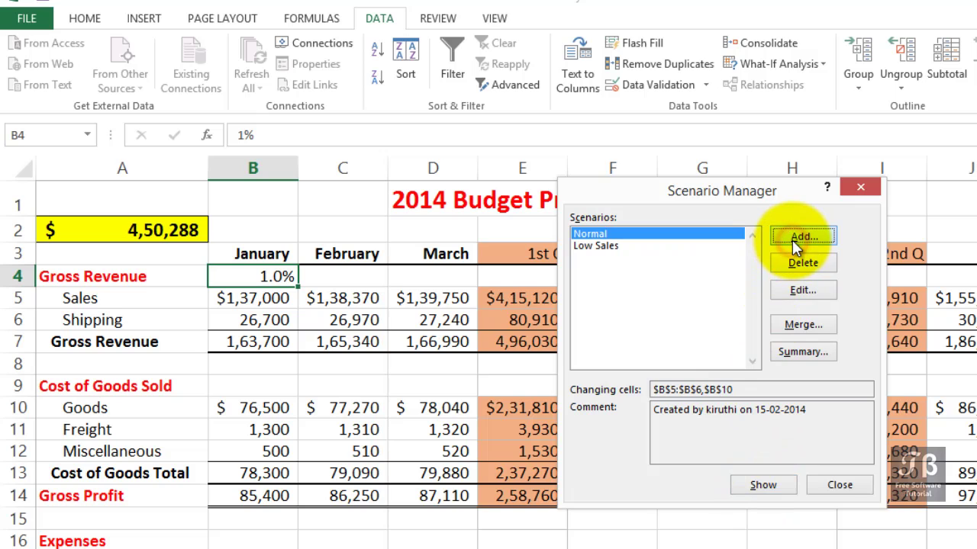
text(H)
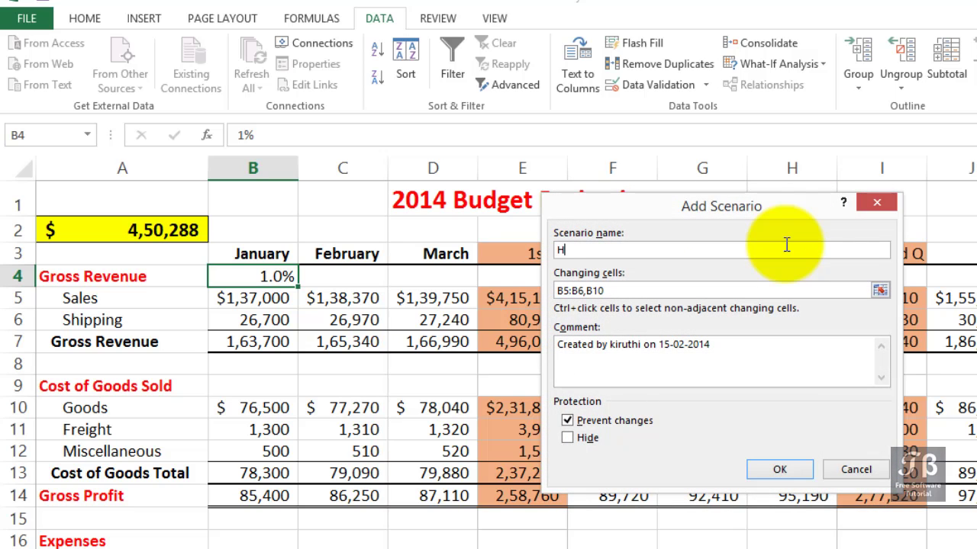
text(igh Sales)
click(794, 469)
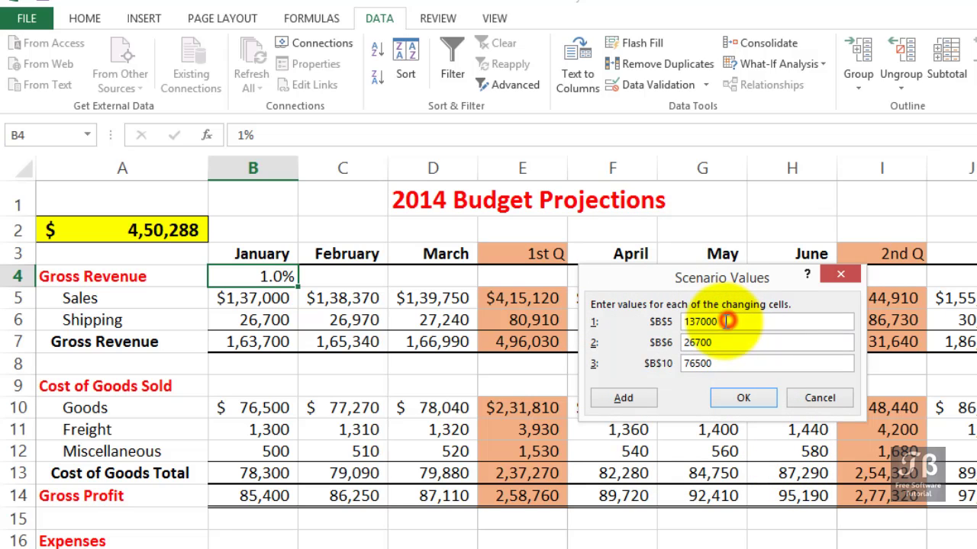
Step: Set the High Sales scenario's value for B5 to 145000 and for B6 to 28000
text(14)
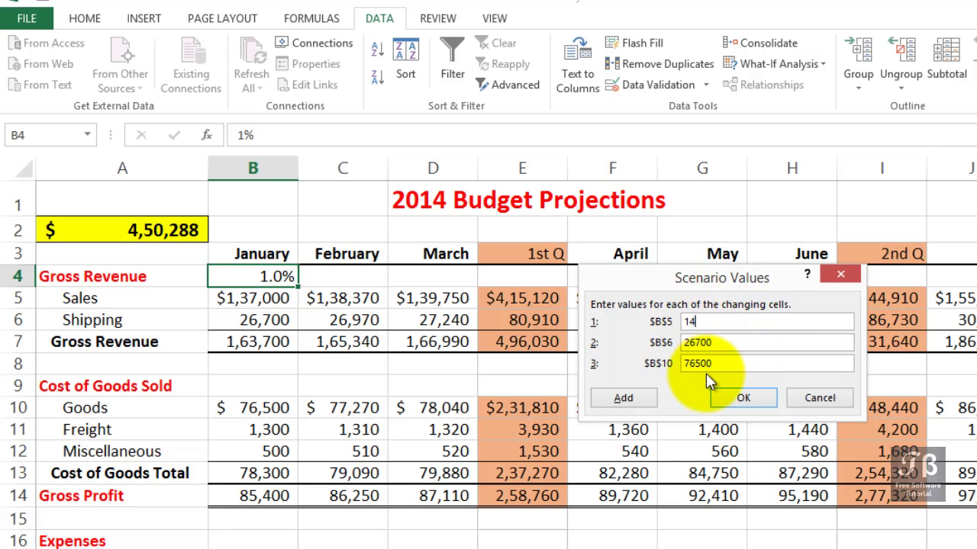
text(5000)
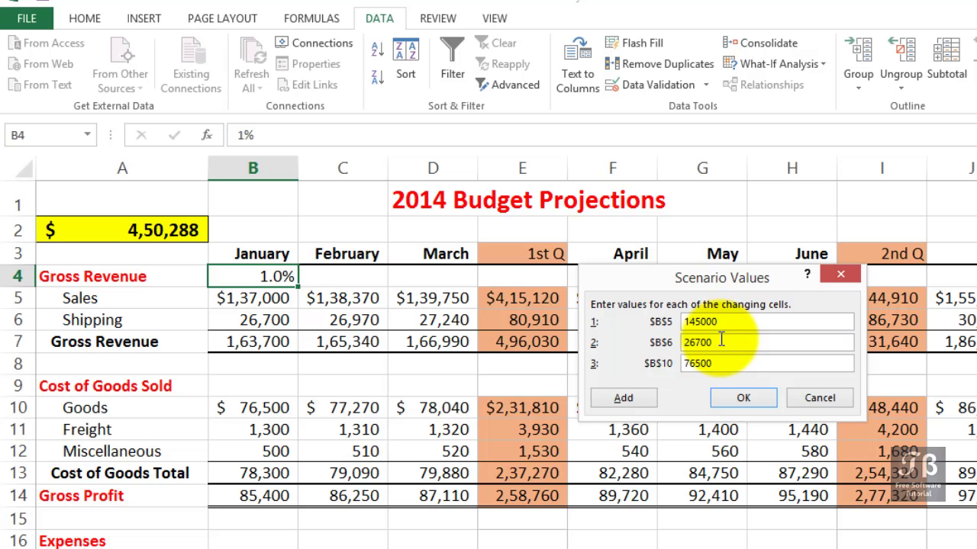
click(721, 341)
drag(721, 341, 644, 344)
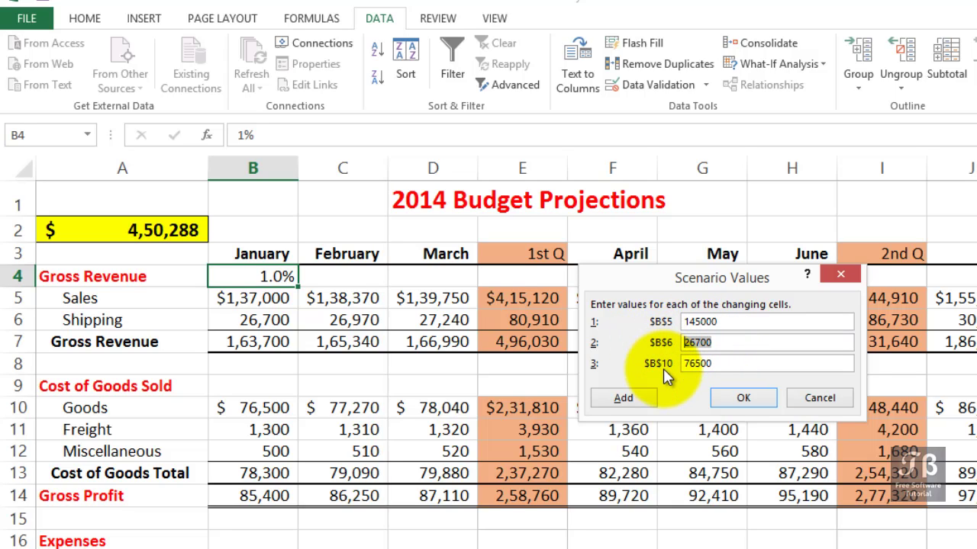
text(28000)
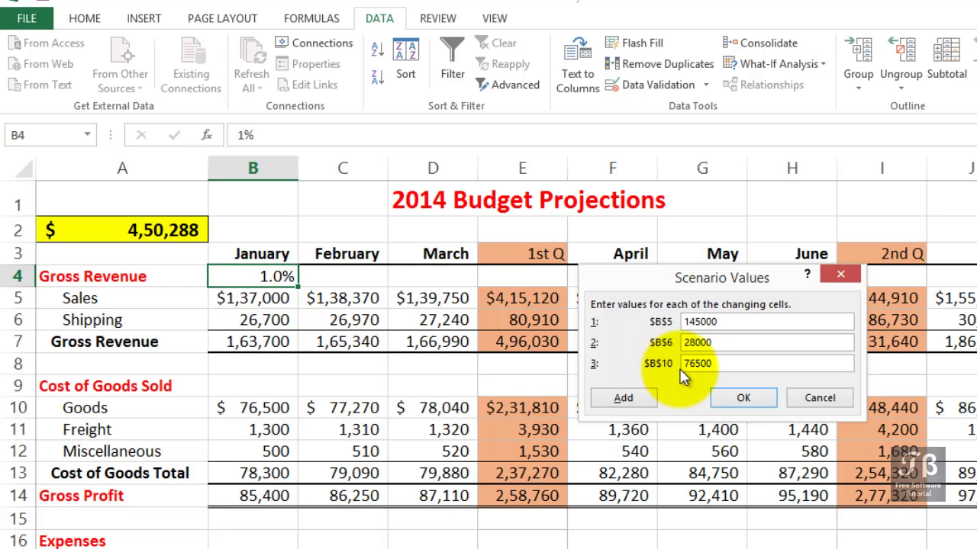
Step: Keep the High Sales value for B10 as is, save the scenario and apply it to the sheet
click(717, 366)
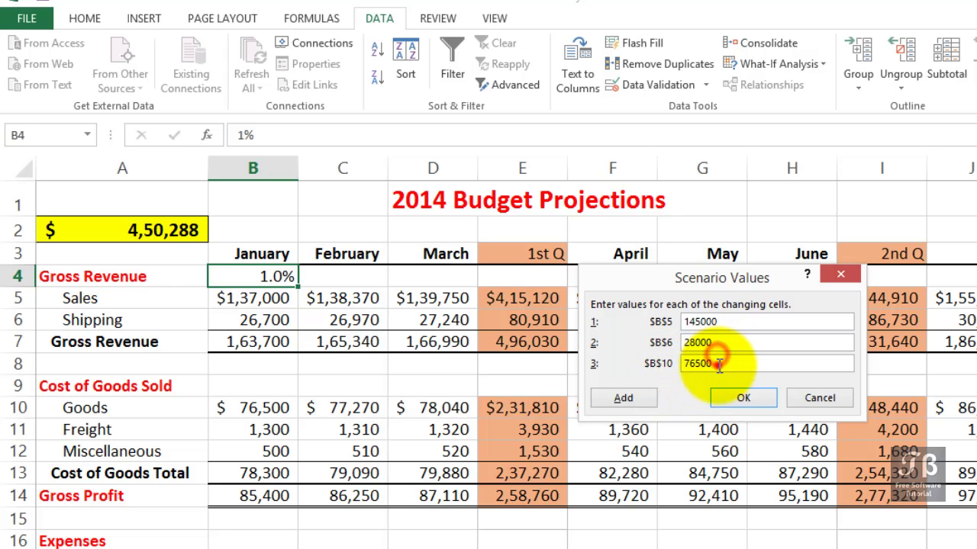
click(734, 399)
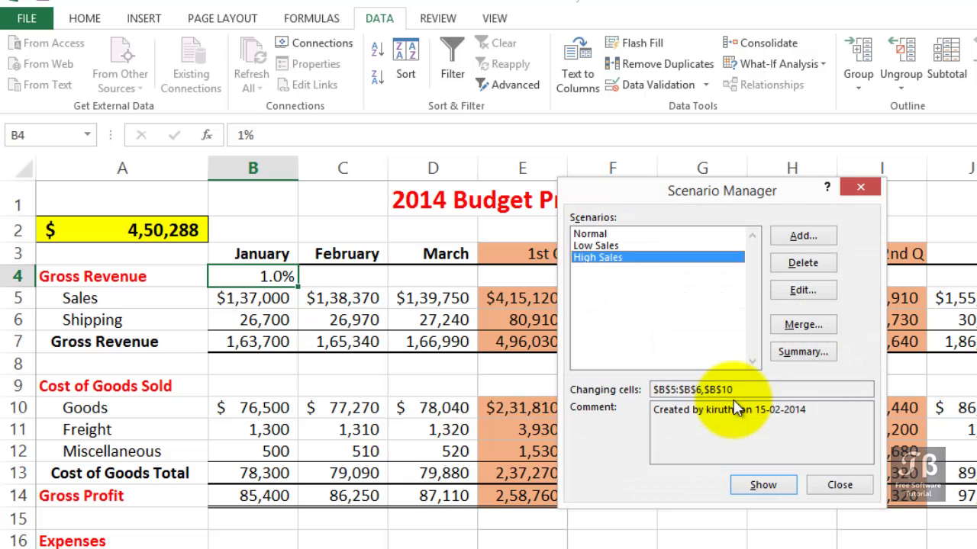
click(765, 488)
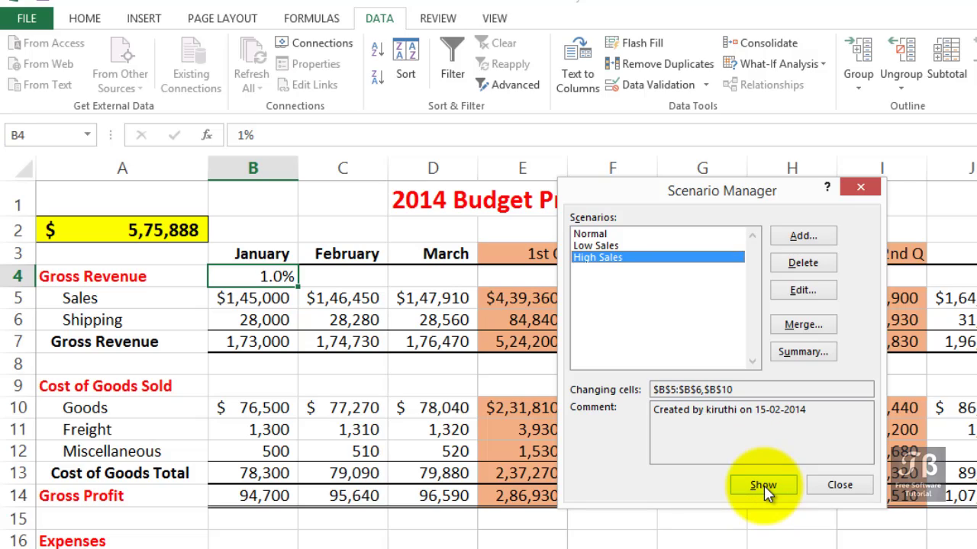
click(822, 484)
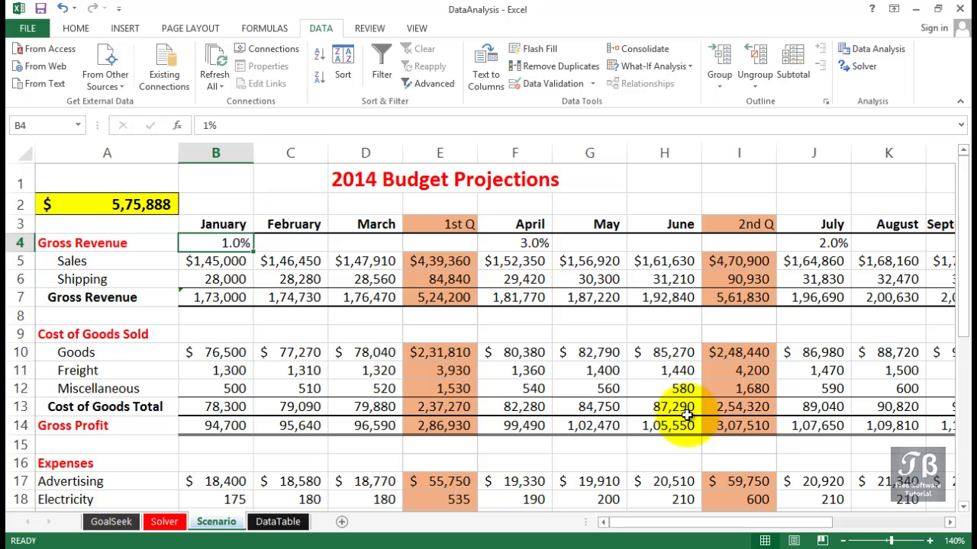
click(681, 67)
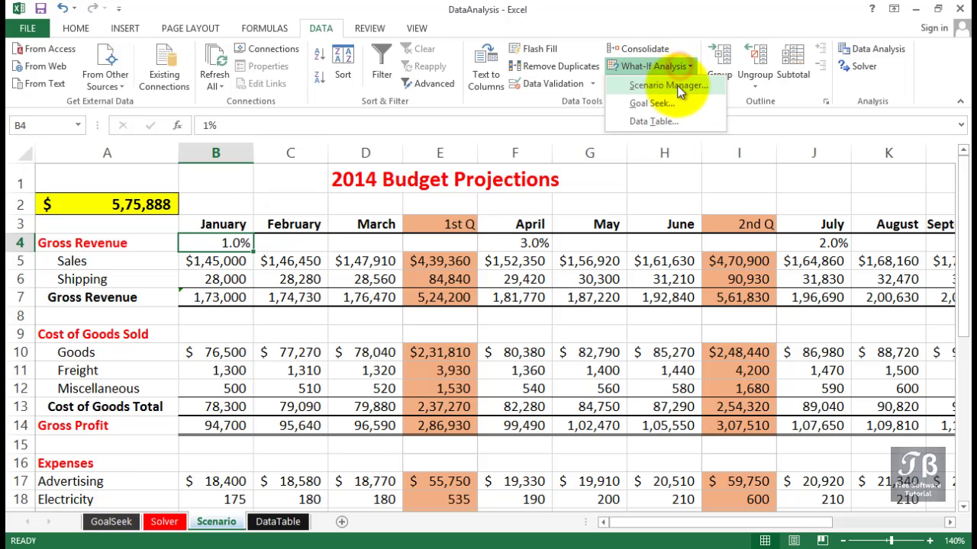
click(671, 87)
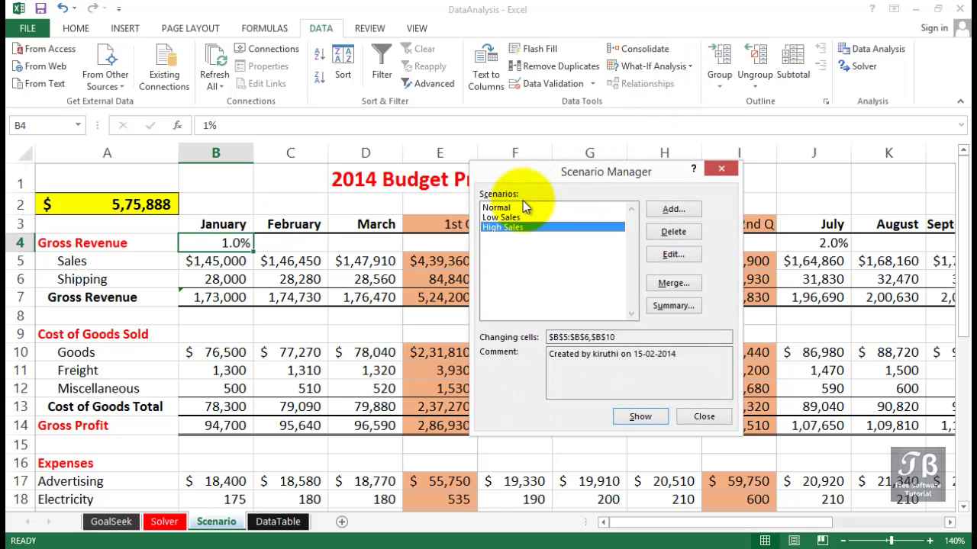
click(720, 170)
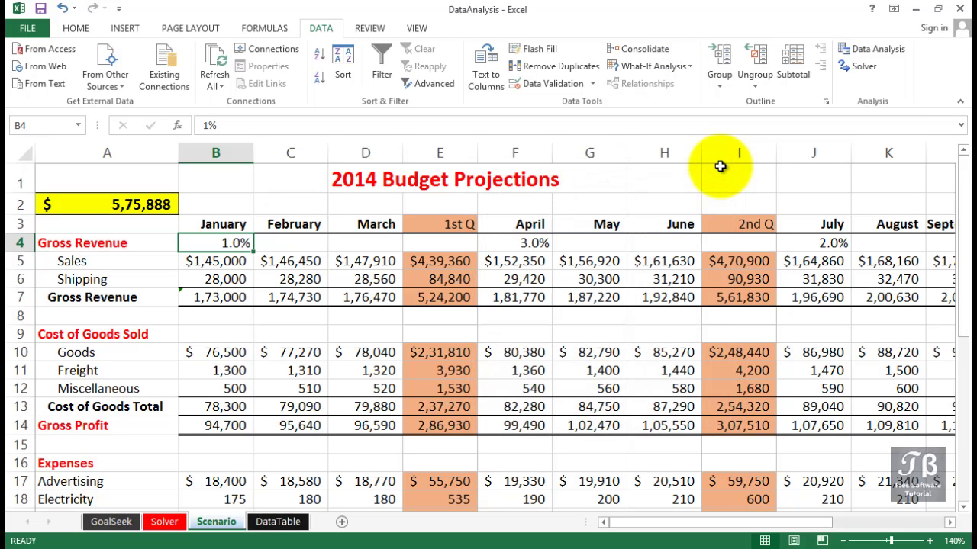
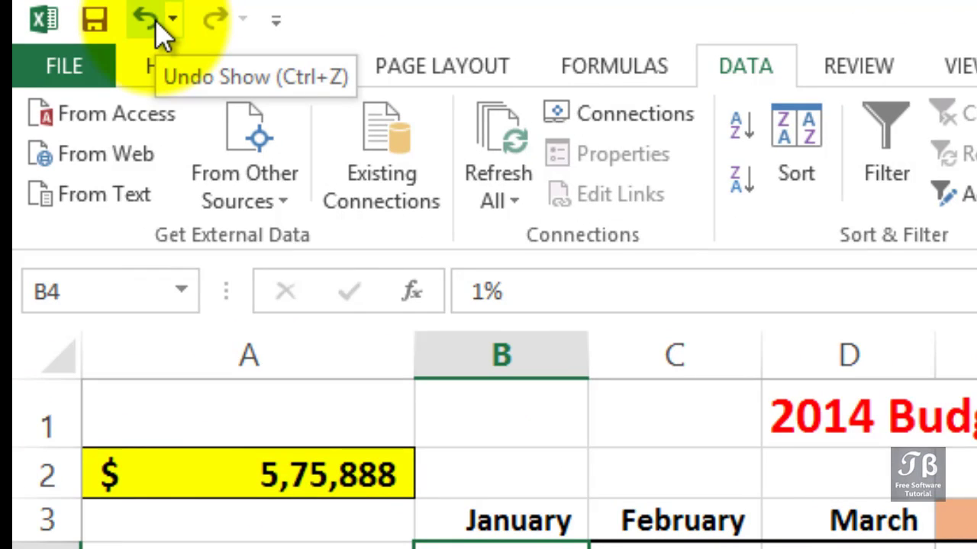
Step: Add the Scenario command, found among the Commands Not in the Ribbon, to the Quick Access Toolbar for all documents
right_click(162, 32)
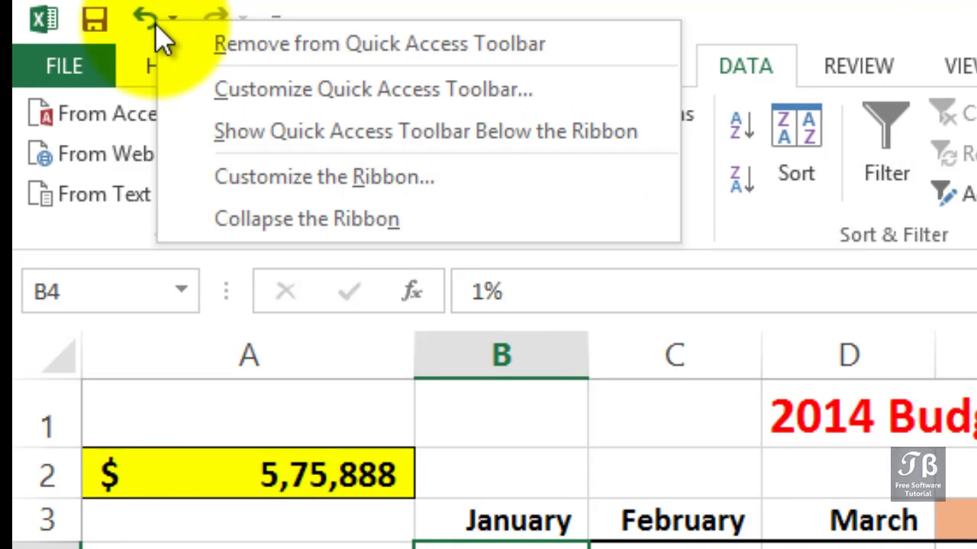
click(200, 92)
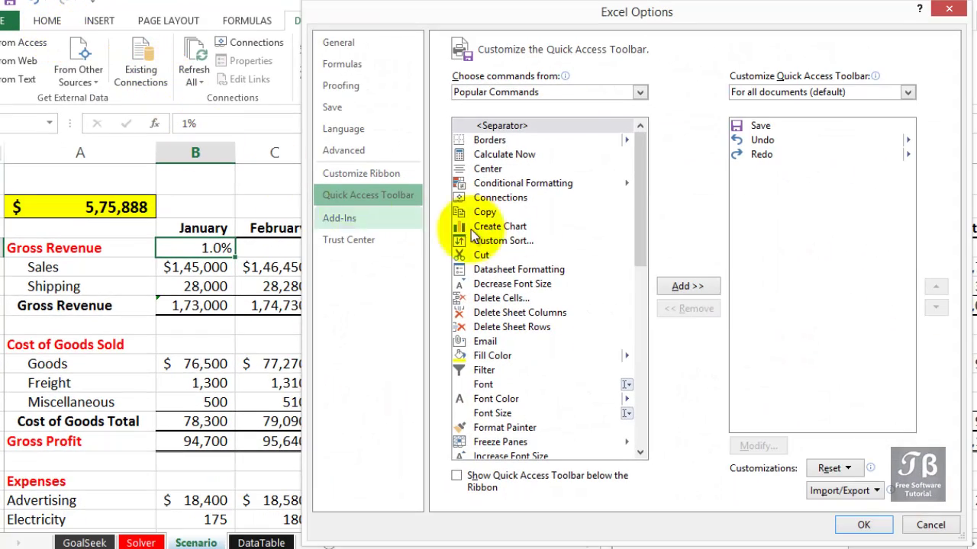
click(554, 95)
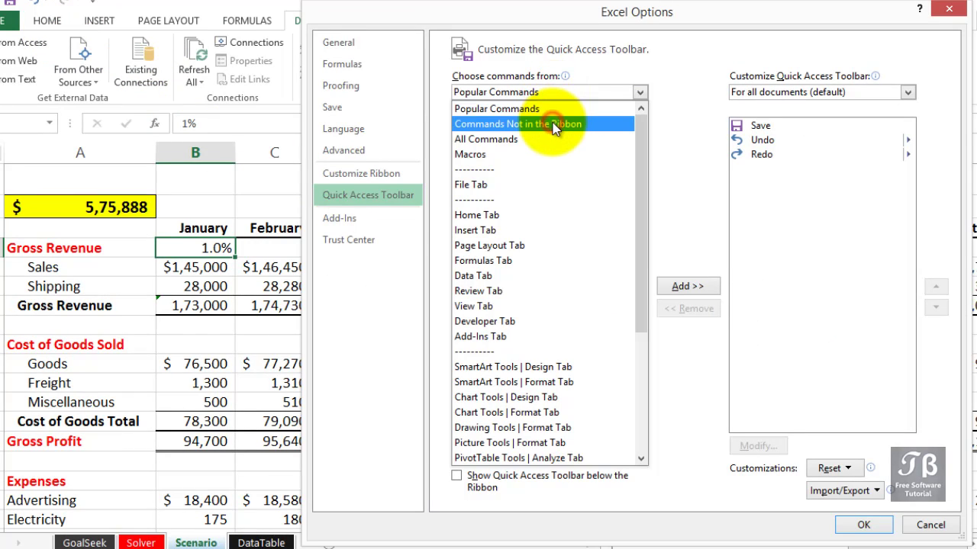
click(554, 127)
drag(641, 150, 645, 375)
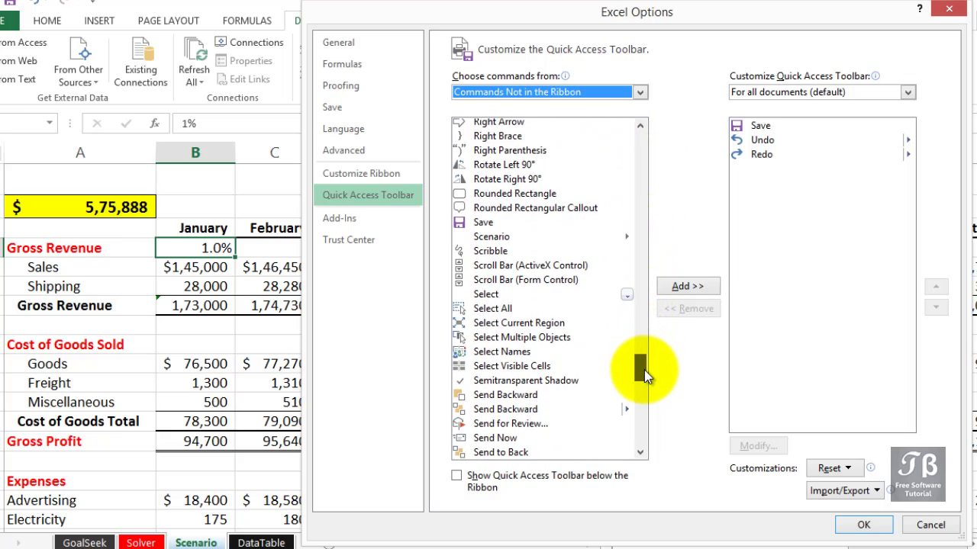
click(488, 235)
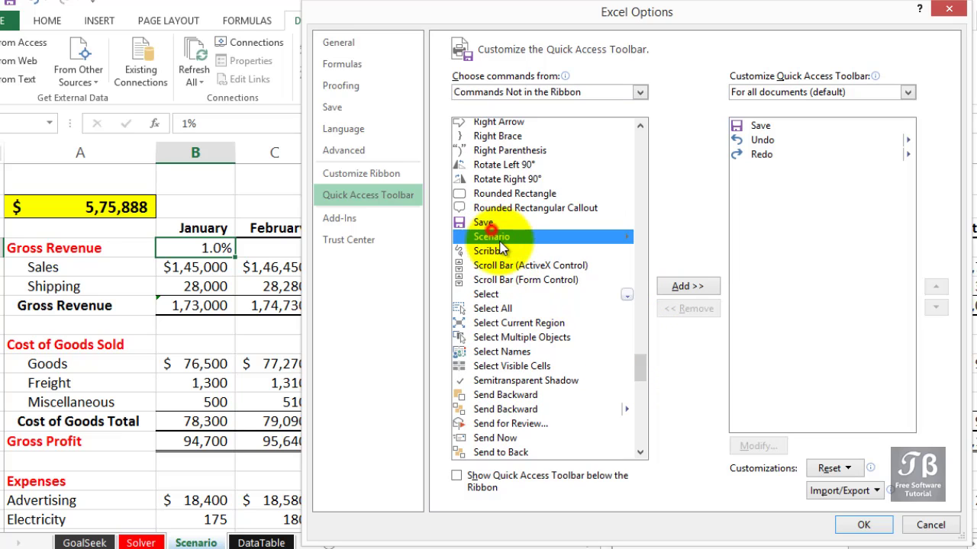
click(681, 287)
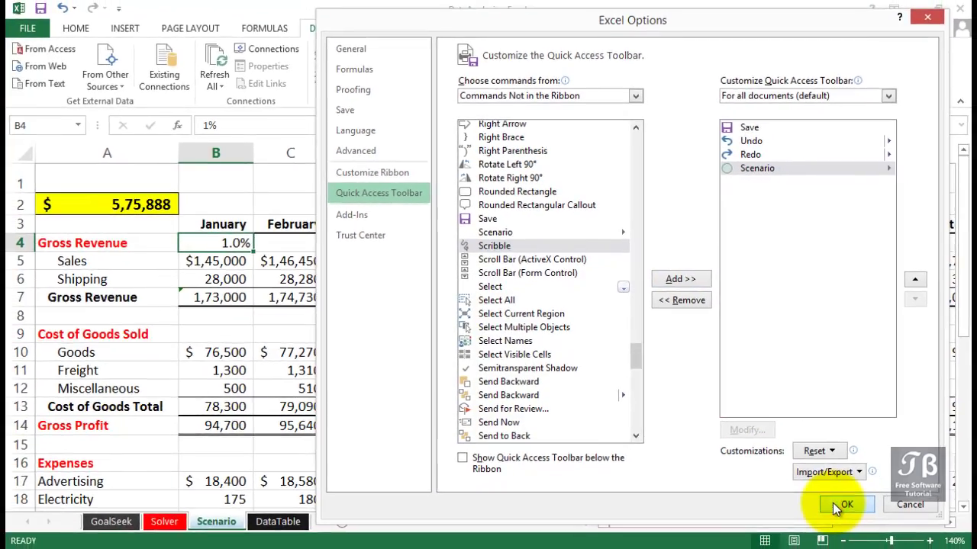
click(834, 504)
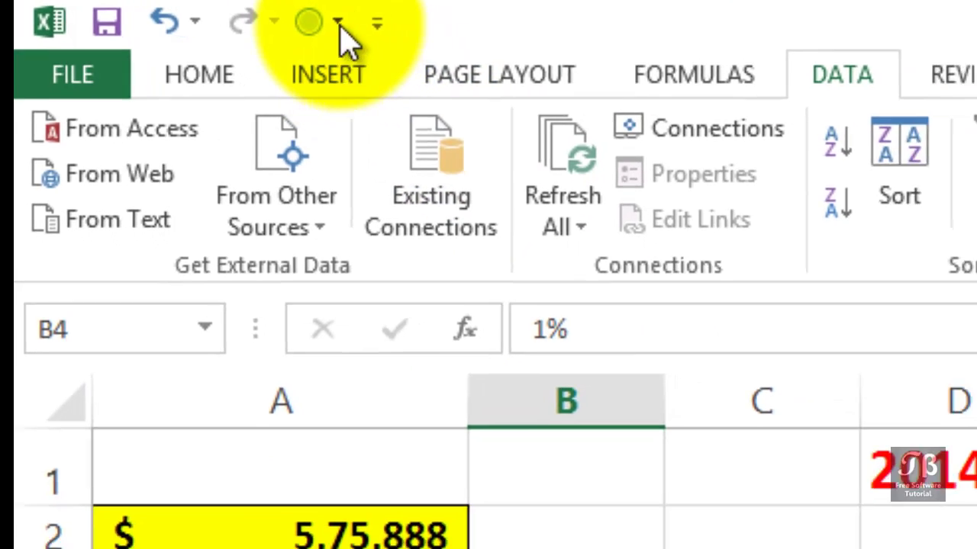
Step: Apply the Normal, Low Sales and High Sales scenarios in turn with the Scenario command on the Quick Access Toolbar
click(380, 24)
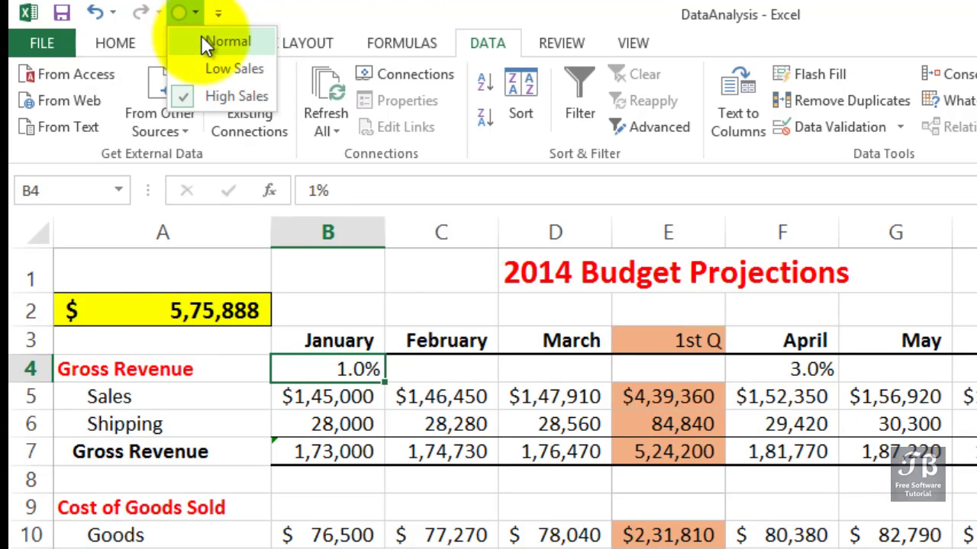
click(201, 38)
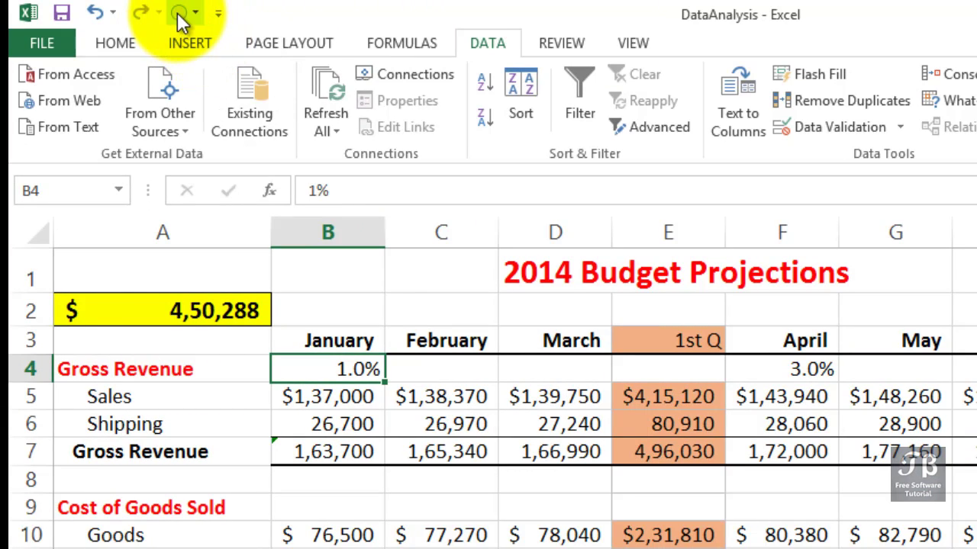
click(179, 13)
click(211, 67)
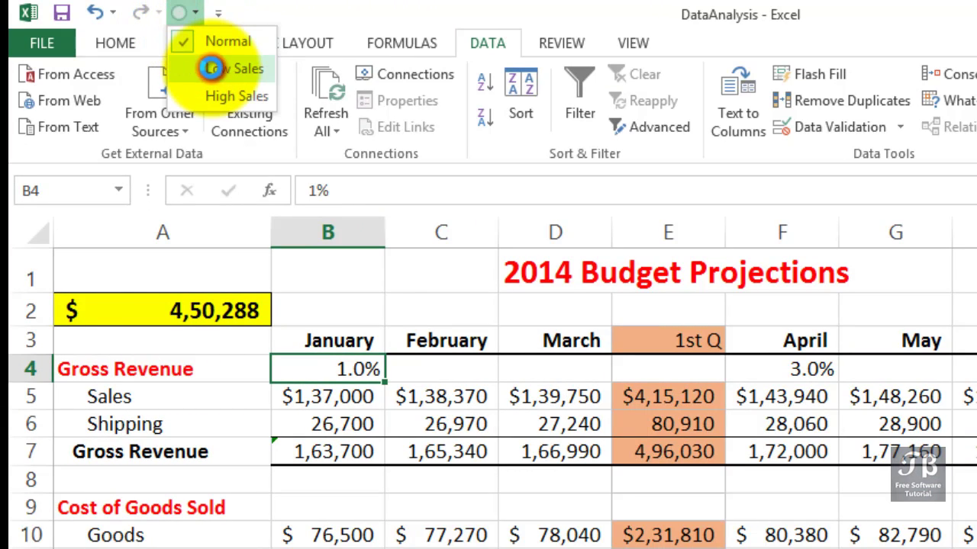
click(178, 13)
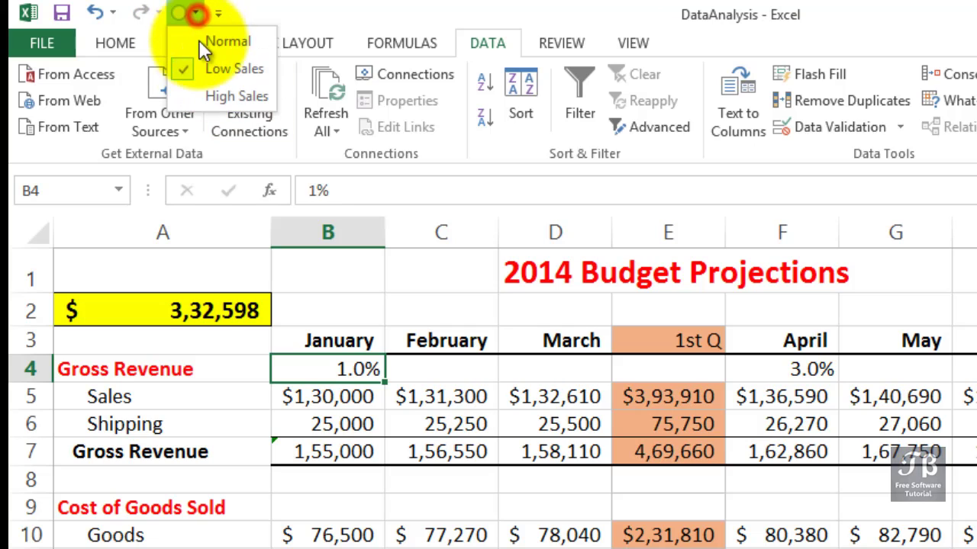
click(212, 94)
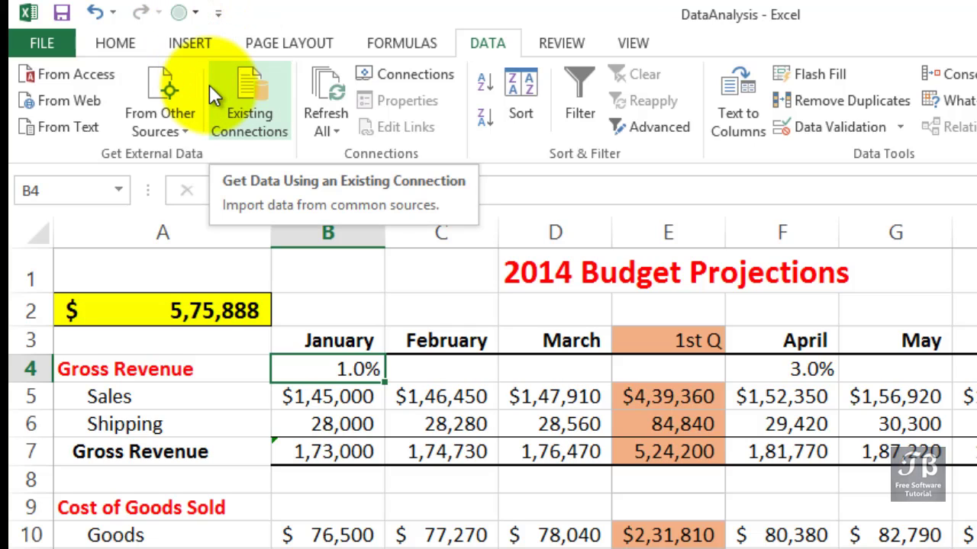
Step: Switch the sheet back to the Normal scenario and select the highlighted result cell A2
click(194, 17)
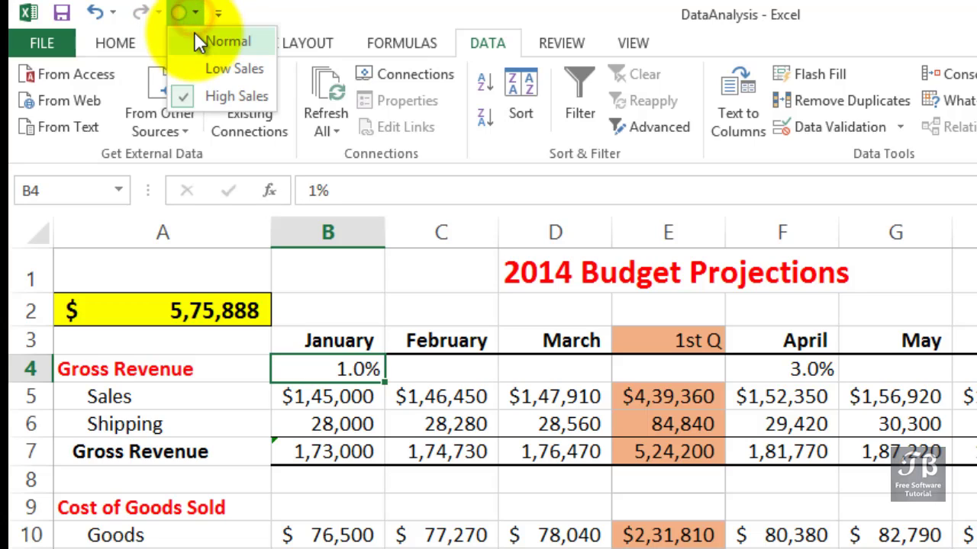
click(199, 44)
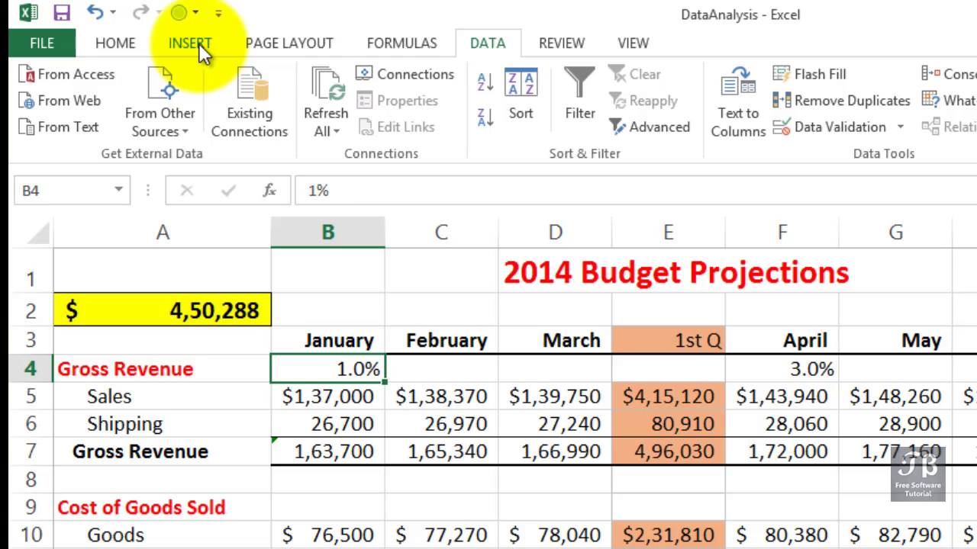
click(264, 320)
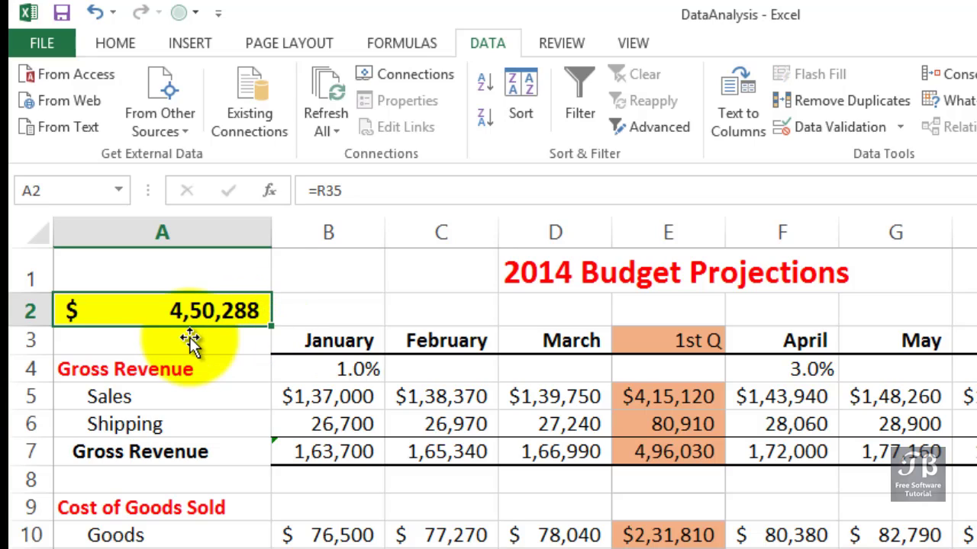